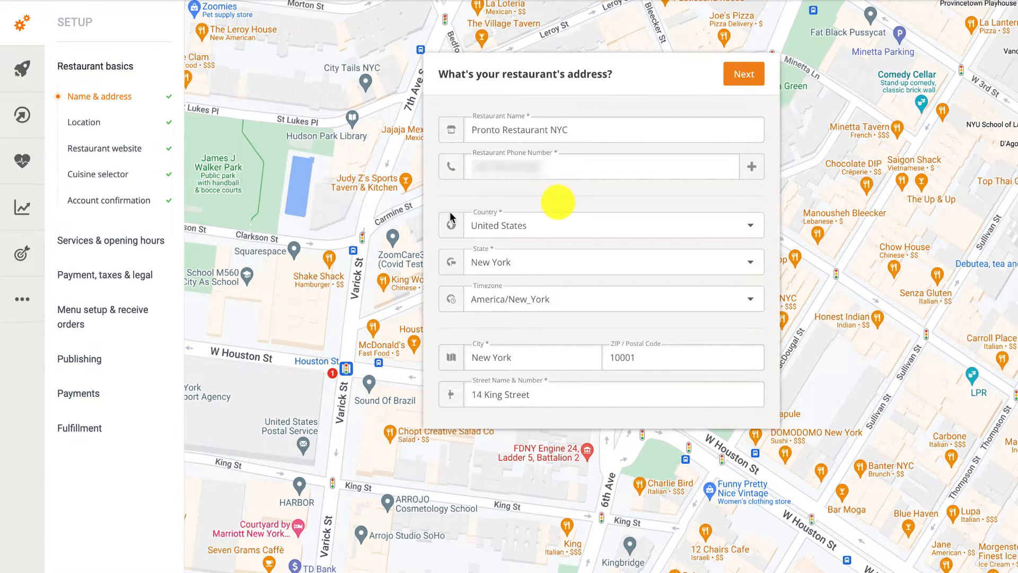
Expand Services & opening hours and go to the Delivery settings.
{"action": "left_click", "coordinate": [139, 241]}
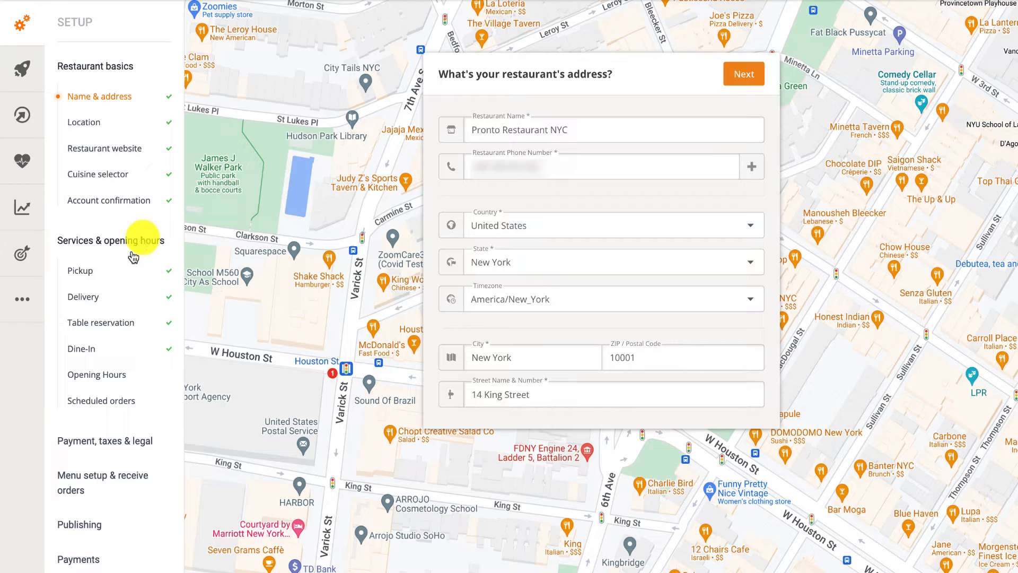
{"action": "left_click", "coordinate": [97, 297]}
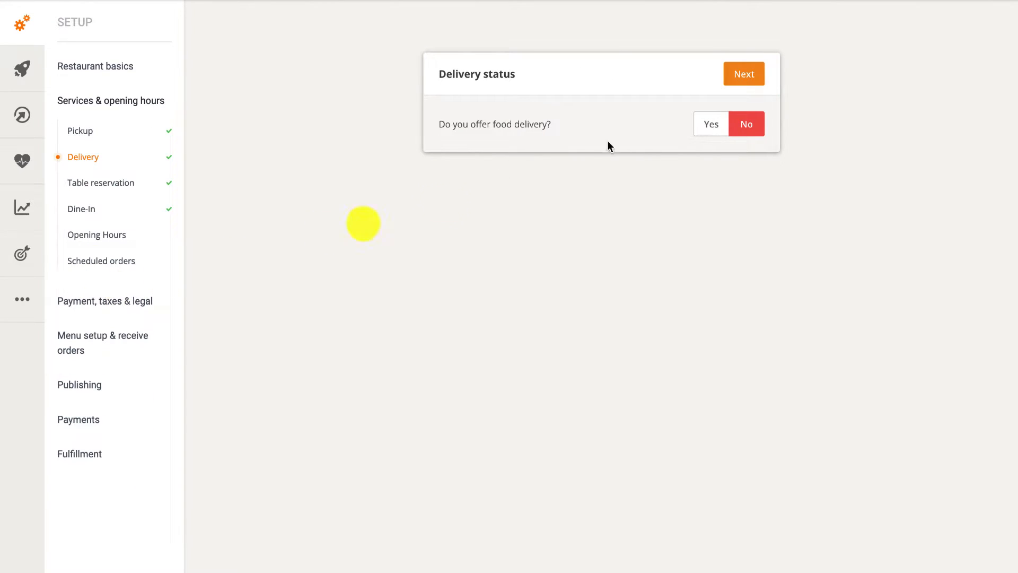
Answer Yes to offering food delivery, continue to the delivery area, and add Zone 1 as a circle.
{"action": "left_click", "coordinate": [710, 132]}
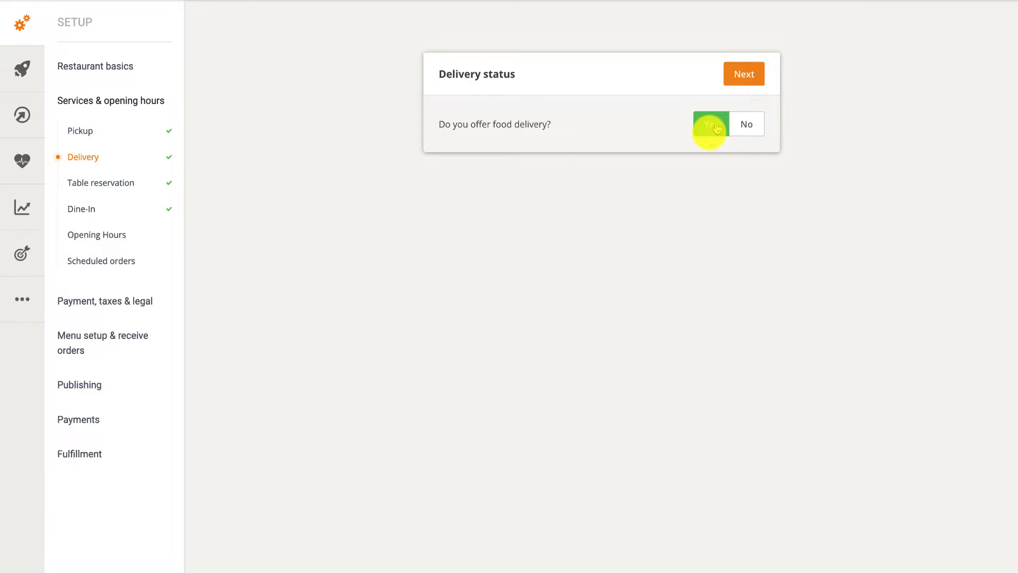
{"action": "left_click", "coordinate": [728, 77]}
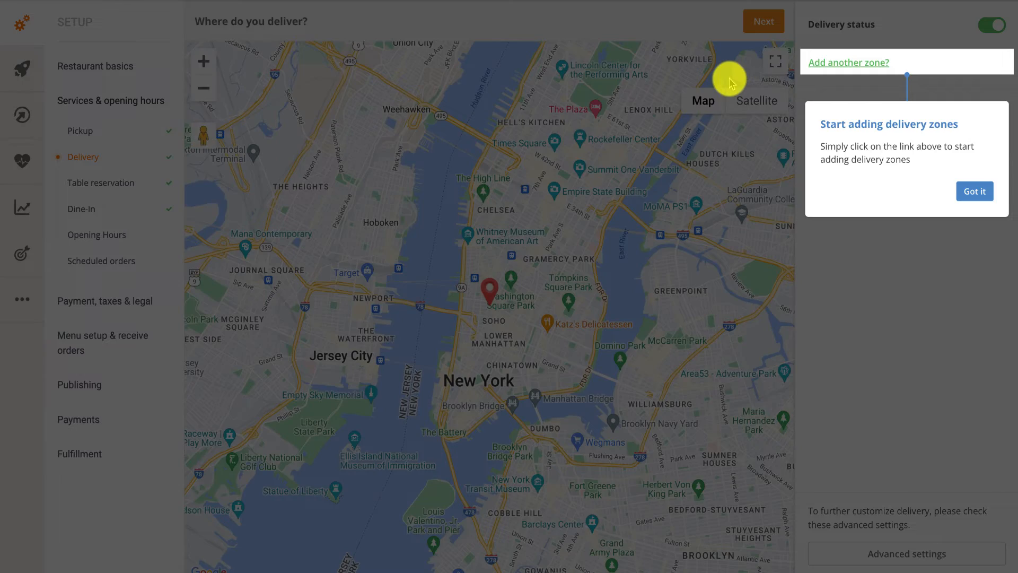
{"action": "left_click", "coordinate": [969, 190]}
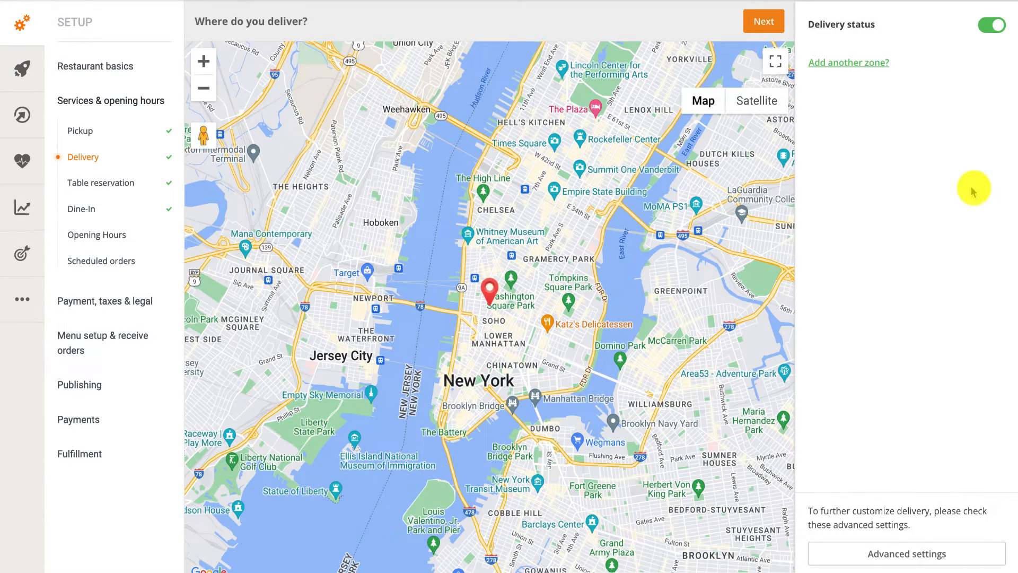
{"action": "left_click", "coordinate": [841, 72]}
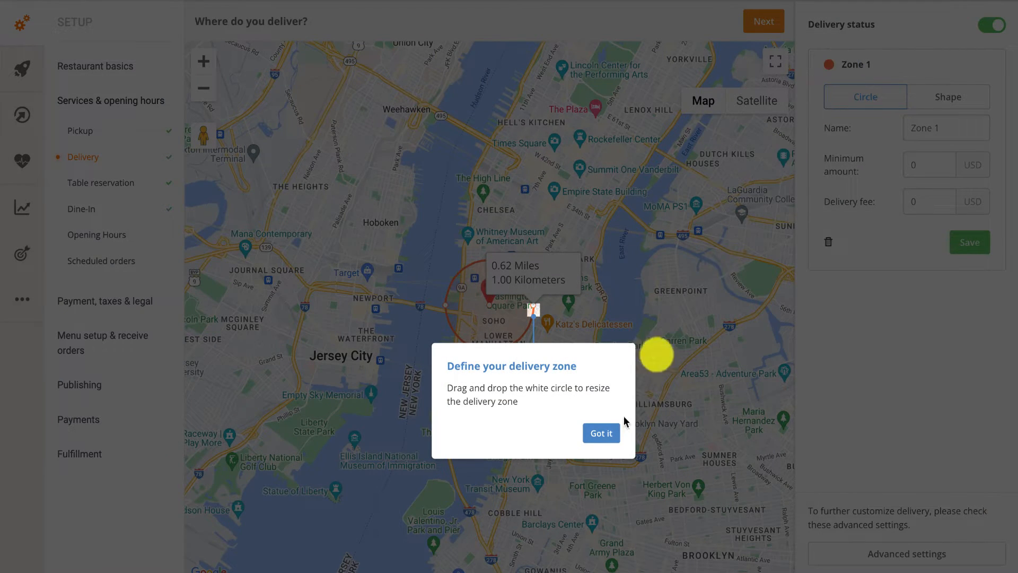
Zoom in around the restaurant and resize the Zone 1 circle to about 0.44 miles (0.71 km).
{"action": "left_click", "coordinate": [602, 433]}
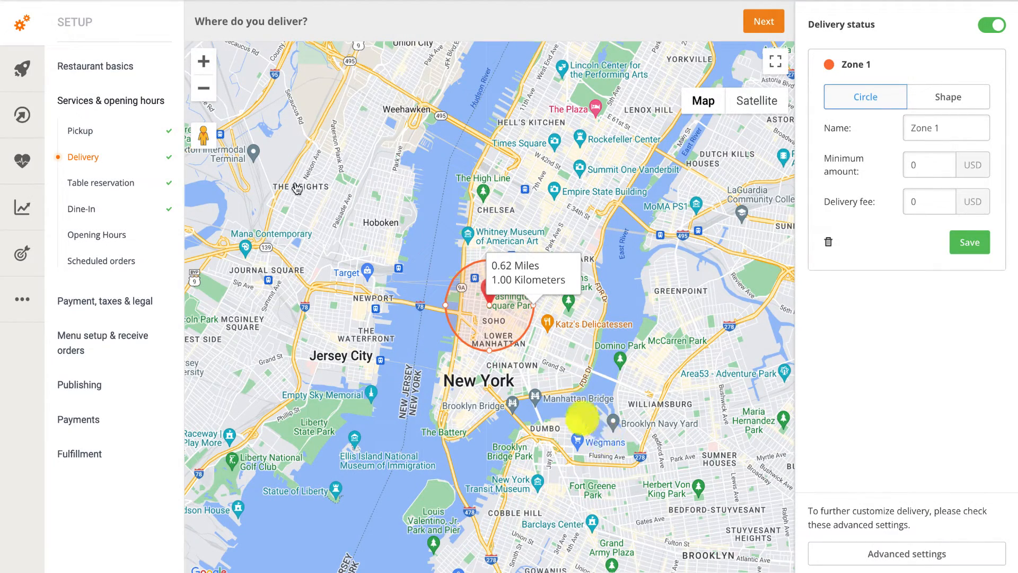
{"action": "left_click", "coordinate": [204, 88]}
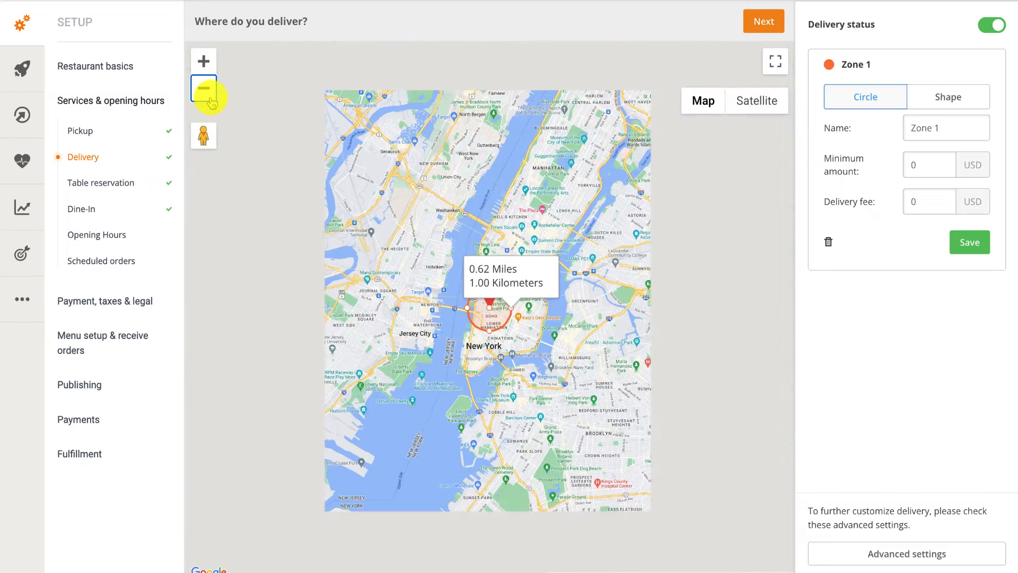
{"action": "left_click", "coordinate": [205, 61]}
{"action": "left_click", "coordinate": [204, 61]}
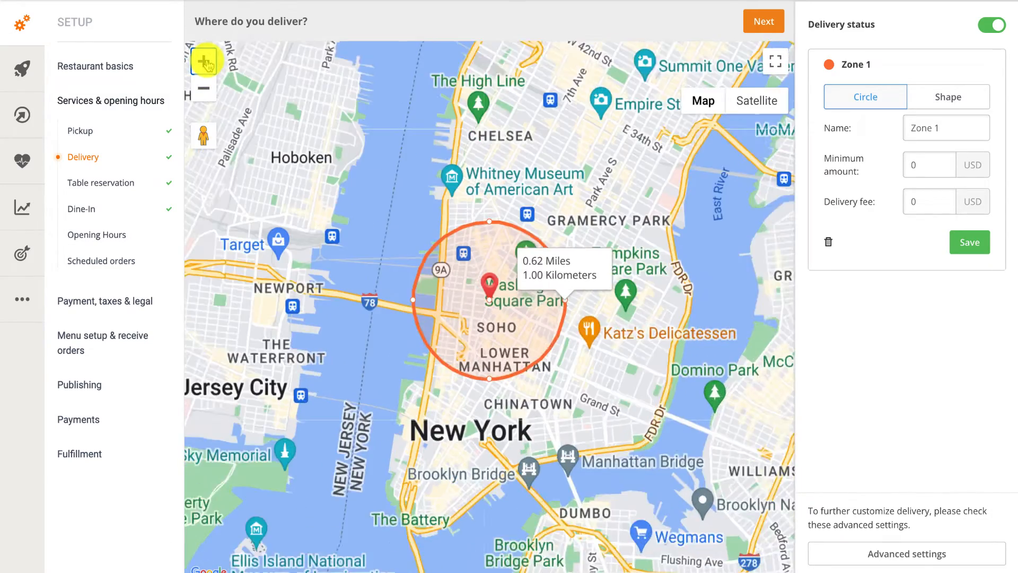
{"action": "left_click", "coordinate": [204, 61]}
{"action": "left_click", "coordinate": [204, 62]}
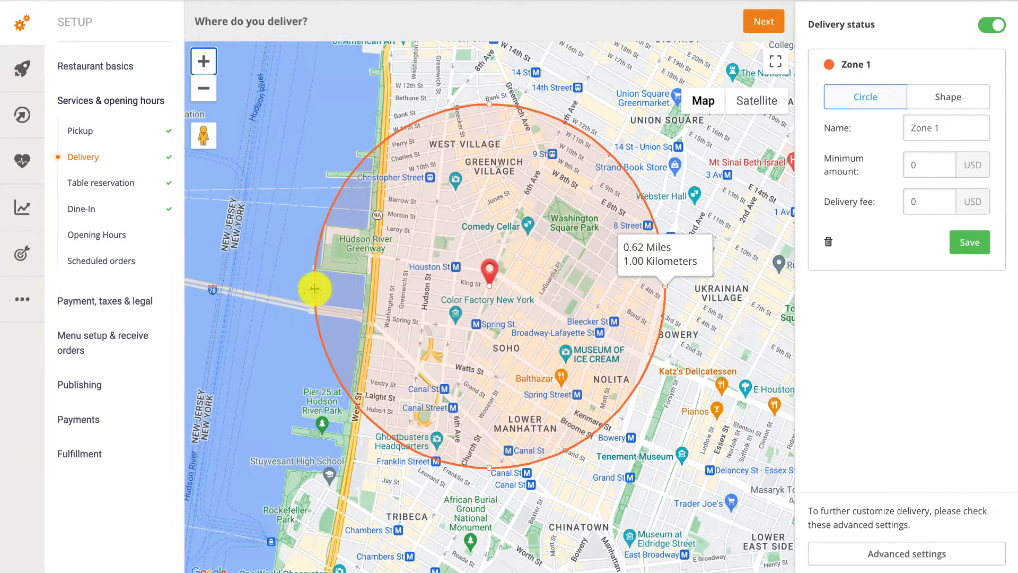
{"action": "left_click_drag", "start_coordinate": [313, 287], "coordinate": [381, 303]}
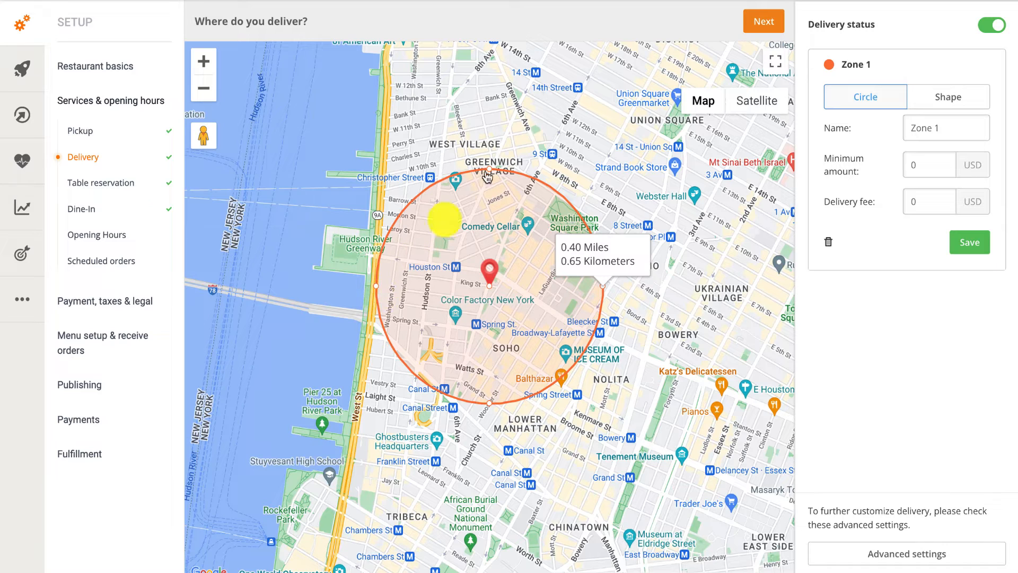
{"action": "left_click_drag", "start_coordinate": [491, 158], "coordinate": [493, 157]}
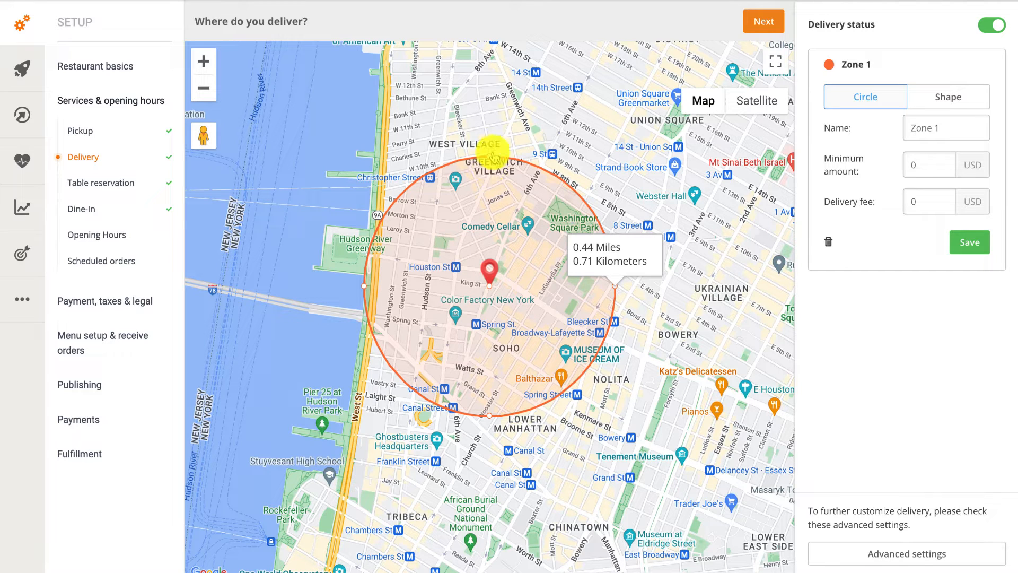
Name the circular zone 'Soho' with a 15 USD minimum order and 4 USD delivery fee, and save.
{"action": "left_click", "coordinate": [923, 129]}
{"action": "type", "text": "Soho"}
{"action": "key", "text": "Tab"}
{"action": "type", "text": "15"}
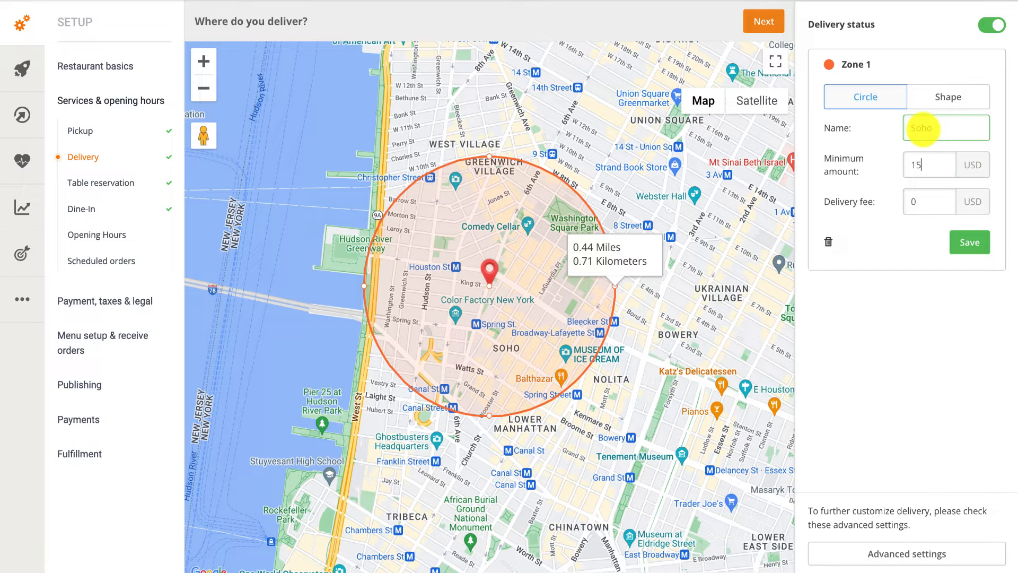
{"action": "key", "text": "Tab"}
{"action": "type", "text": "4"}
{"action": "left_click", "coordinate": [975, 242]}
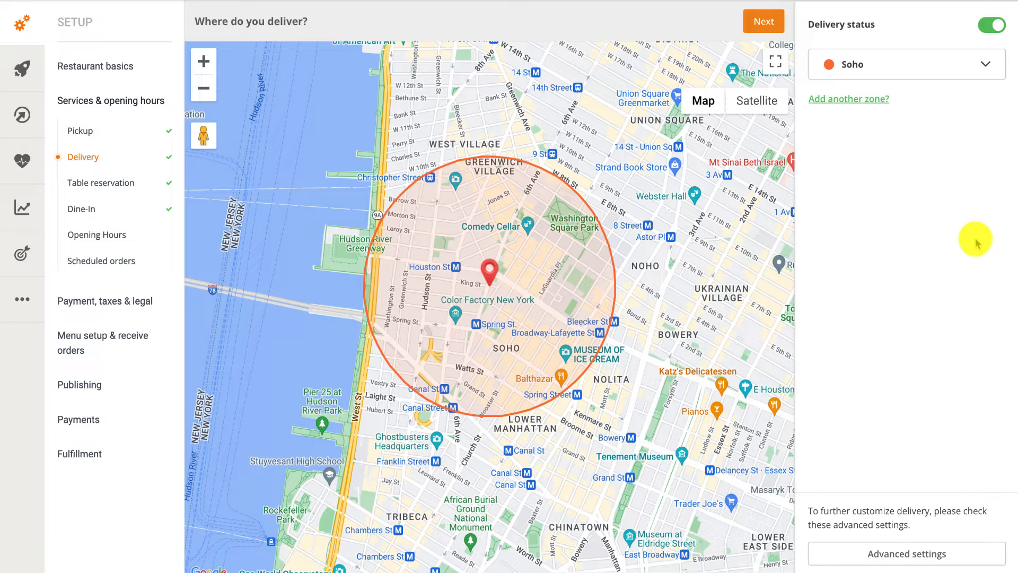
Add another delivery zone as a custom Shape and zoom the map out one level.
{"action": "left_click", "coordinate": [872, 99]}
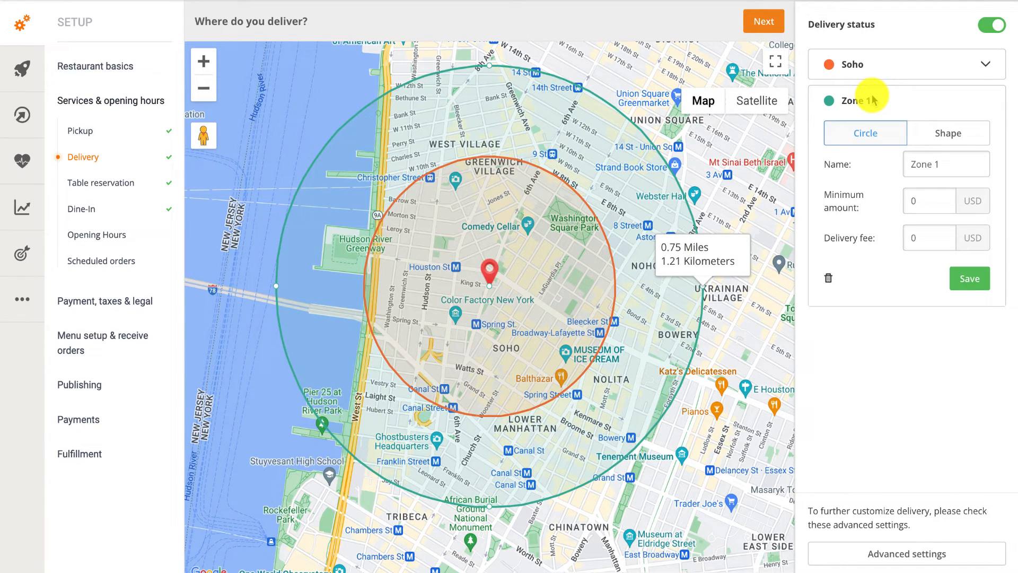
{"action": "left_click", "coordinate": [932, 137]}
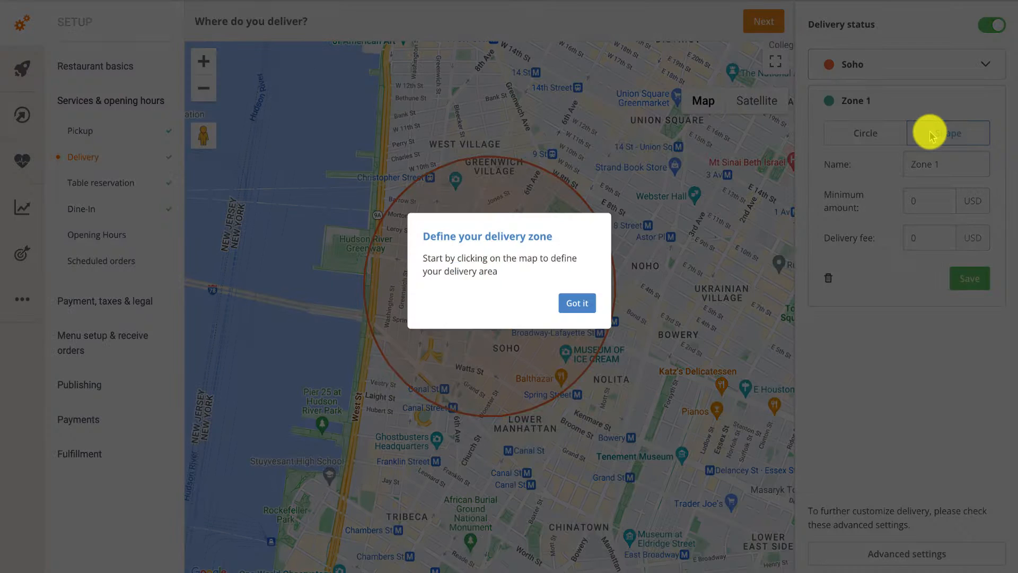
{"action": "left_click", "coordinate": [576, 302]}
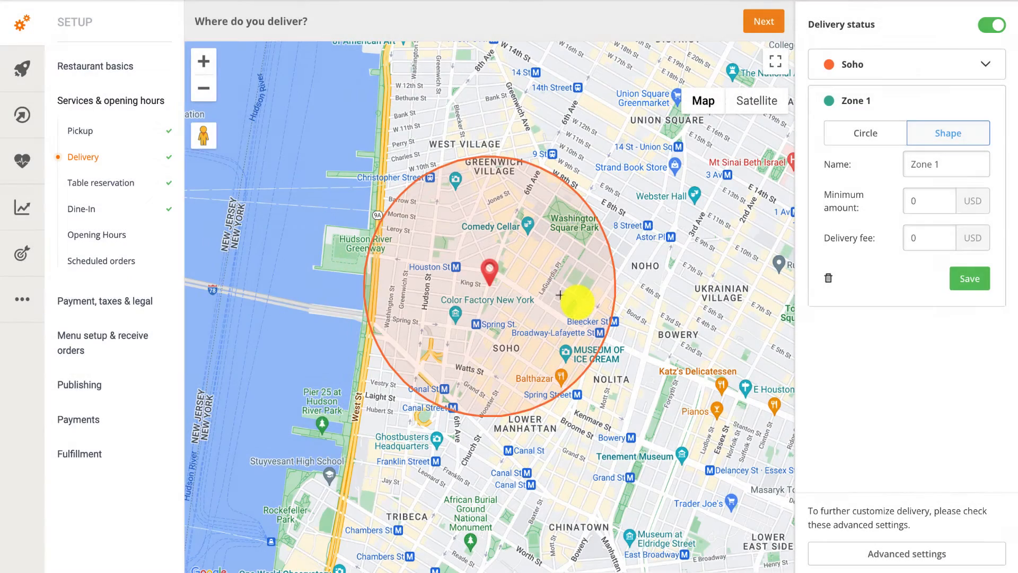
{"action": "left_click", "coordinate": [205, 91]}
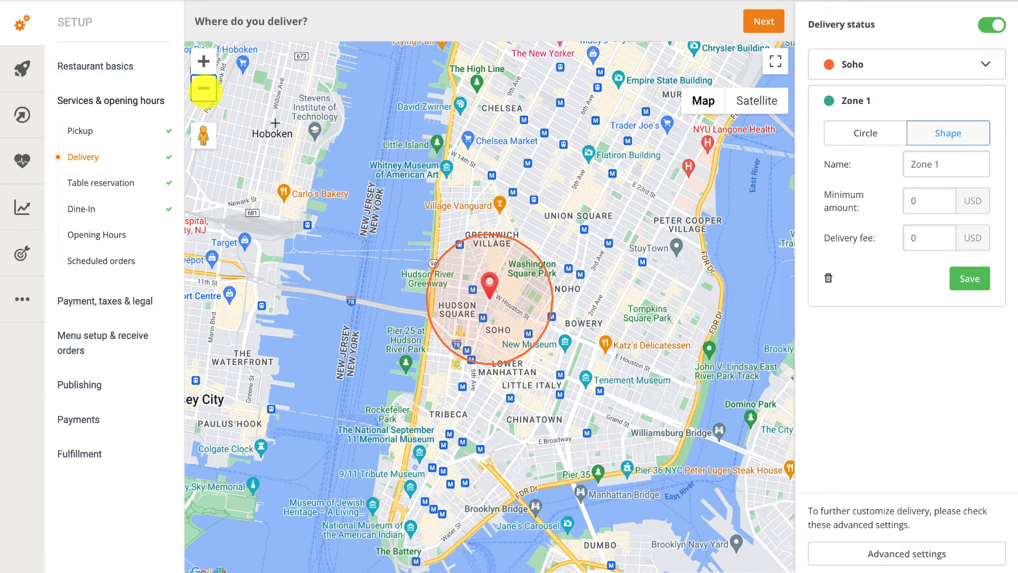
Draw and close a six-corner polygon around Union Square near 5th Ave.
{"action": "left_click", "coordinate": [533, 201]}
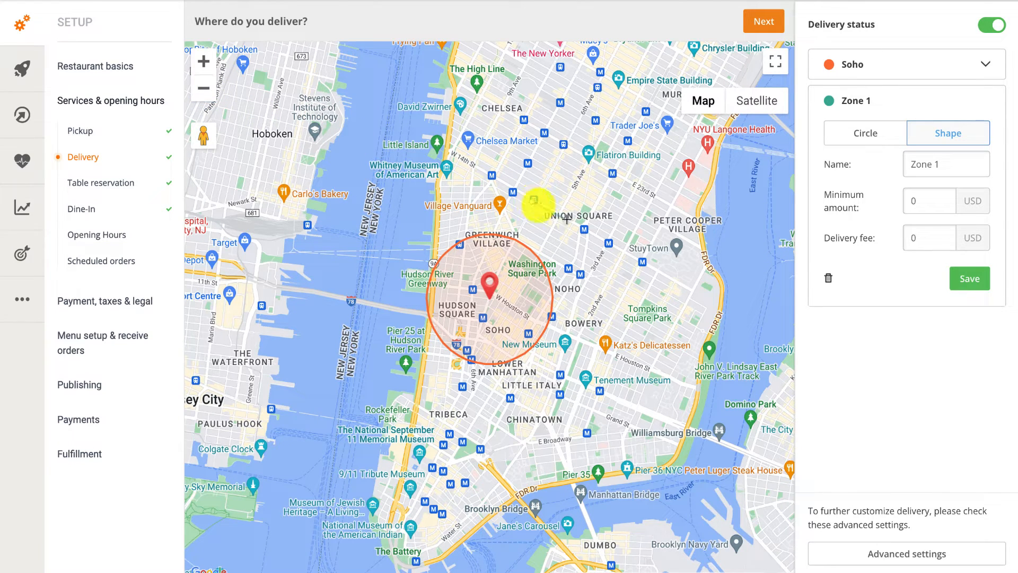
{"action": "left_click", "coordinate": [596, 236]}
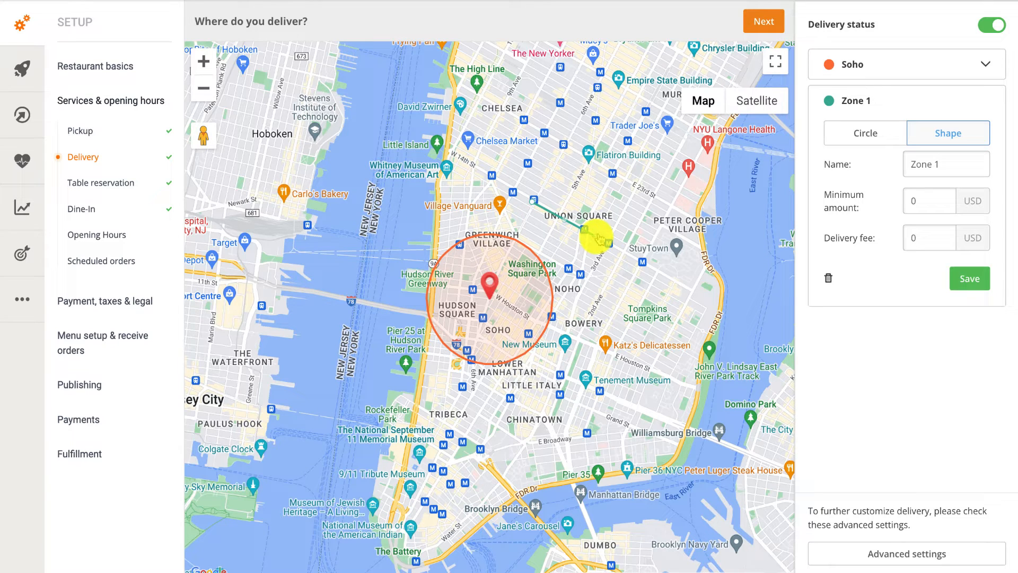
{"action": "left_click", "coordinate": [618, 195]}
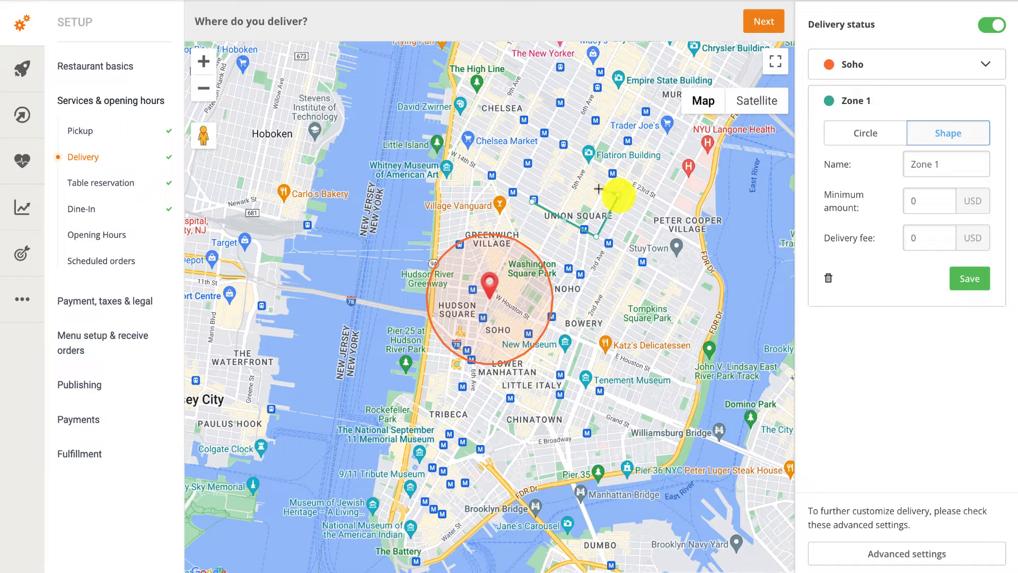
{"action": "left_click", "coordinate": [579, 178]}
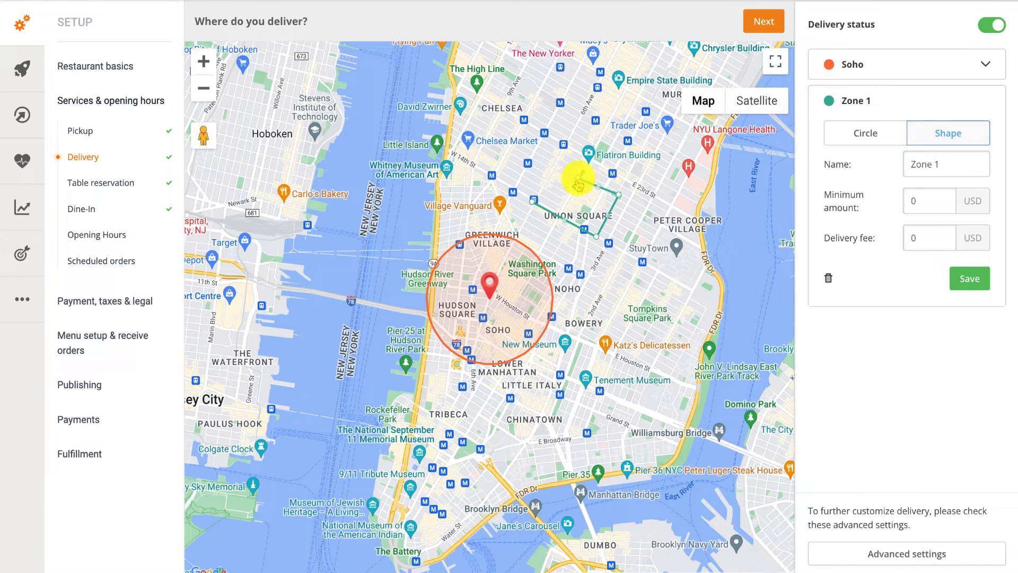
{"action": "left_click", "coordinate": [568, 195]}
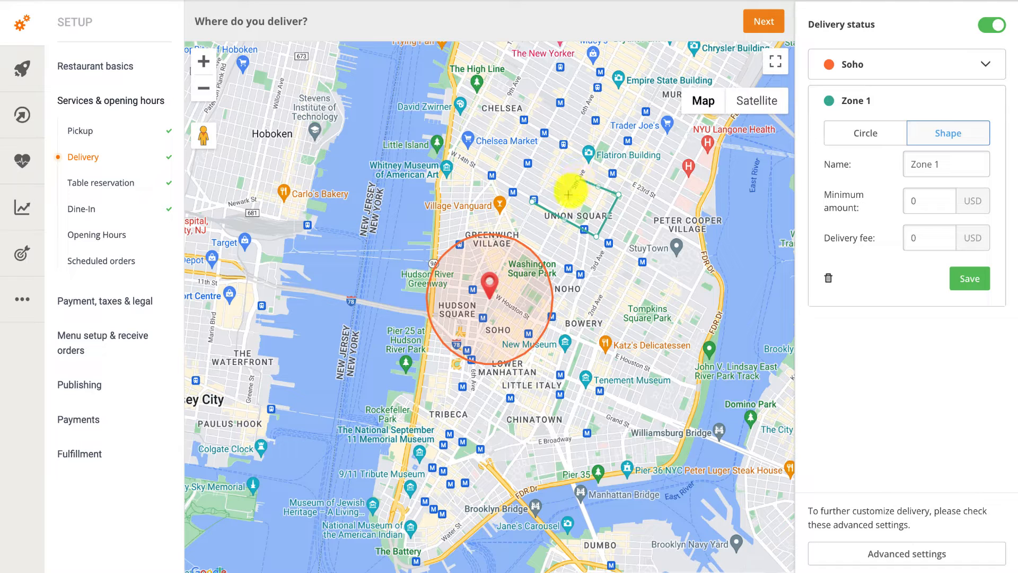
{"action": "left_click", "coordinate": [544, 183]}
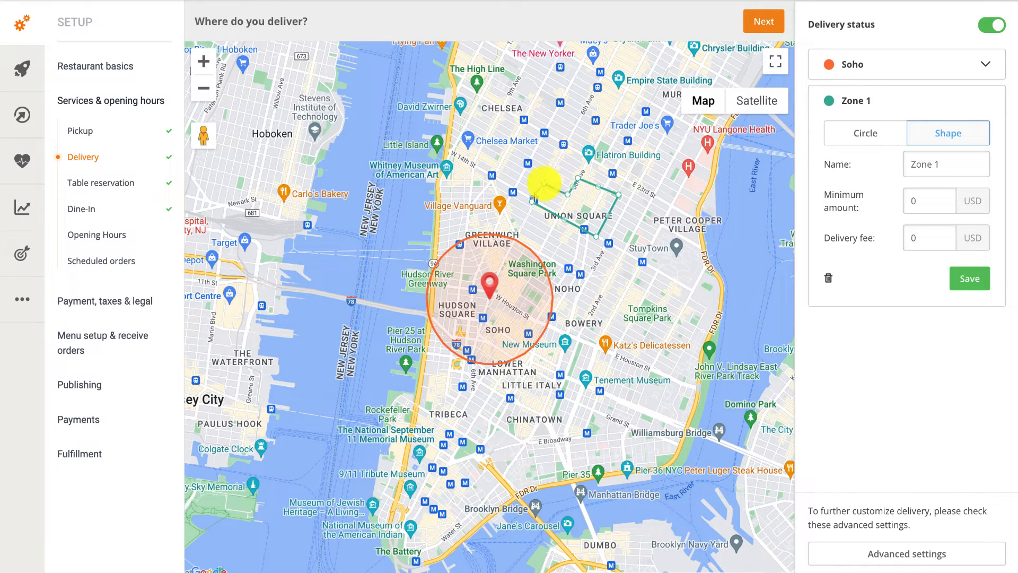
{"action": "left_click", "coordinate": [534, 203]}
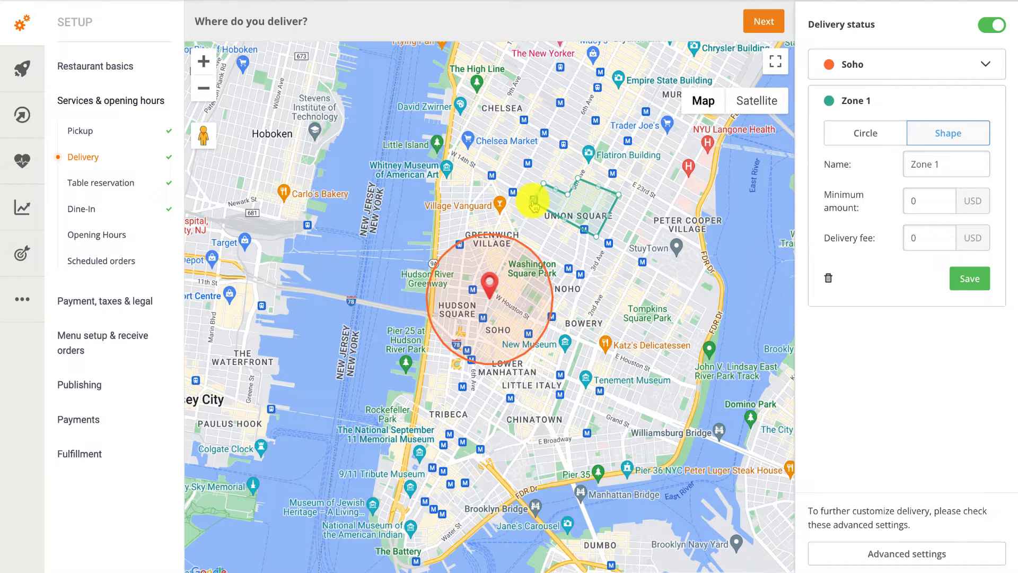
Rename the polygon zone 'Union Square', set a 20 USD minimum and 3 USD delivery fee, and save.
{"action": "triple_click", "coordinate": [913, 167]}
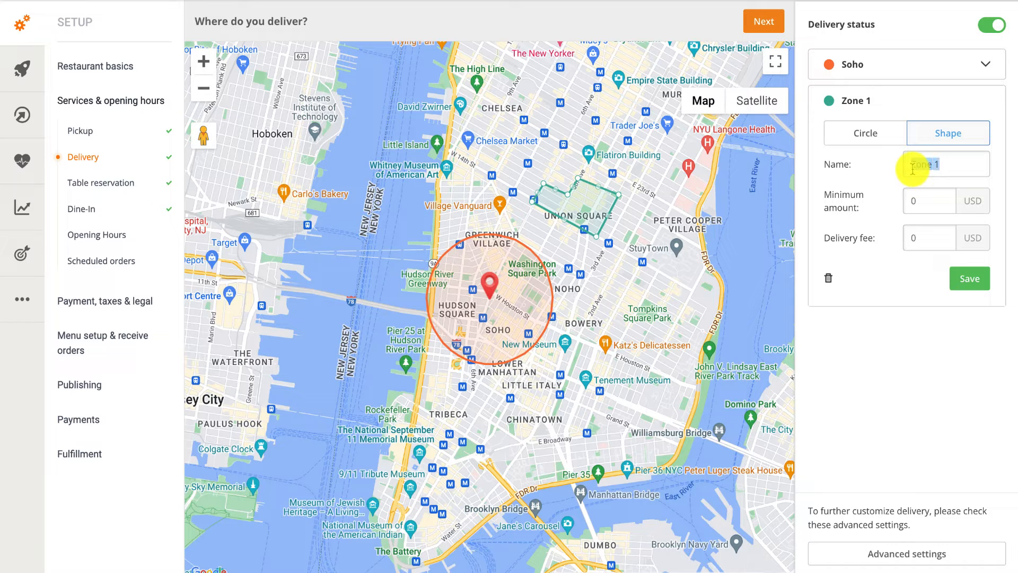
{"action": "type", "text": "Union Square"}
{"action": "key", "text": "Tab"}
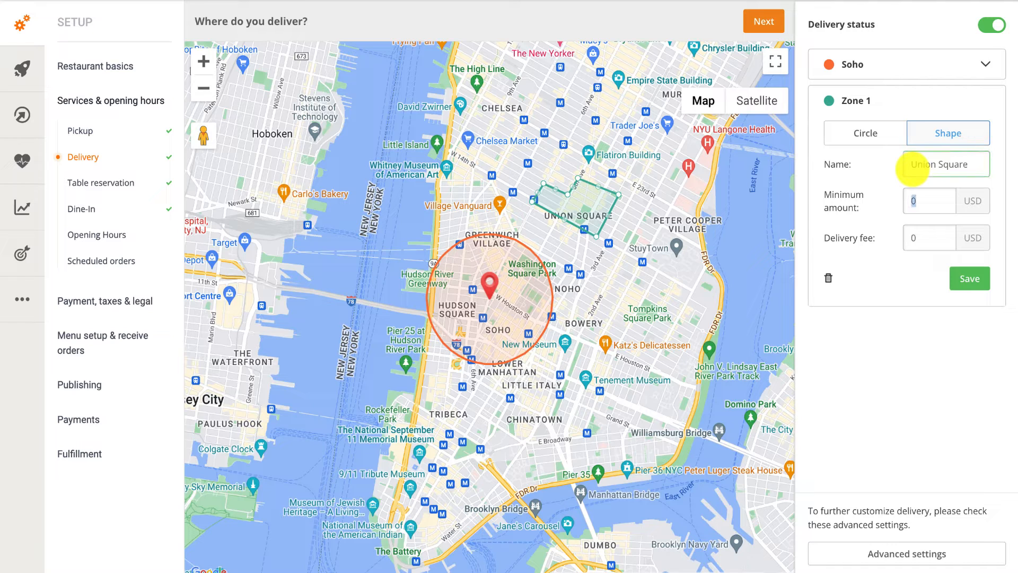
{"action": "type", "text": "20"}
{"action": "left_click", "coordinate": [913, 233]}
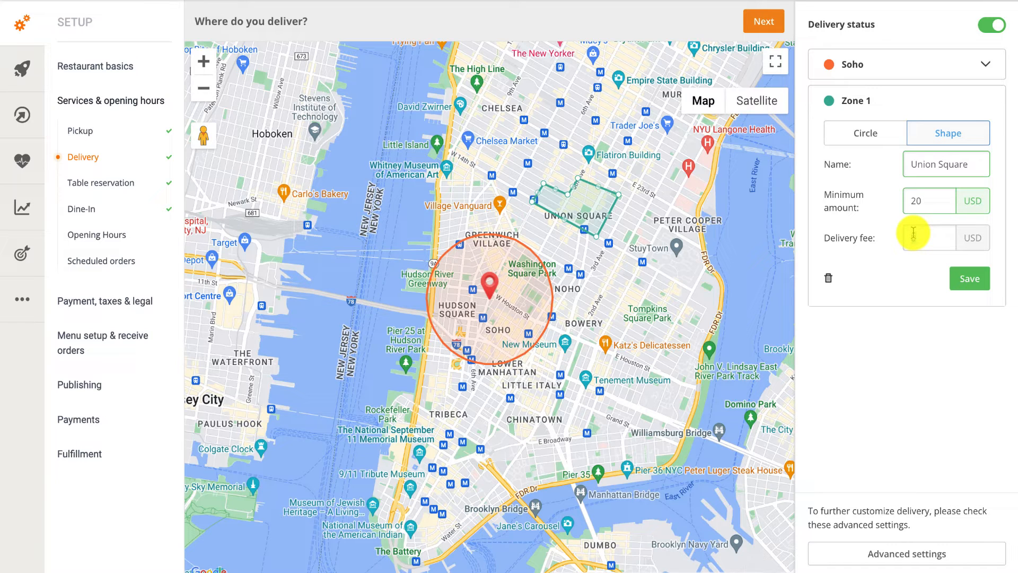
{"action": "type", "text": "3"}
{"action": "left_click", "coordinate": [966, 276]}
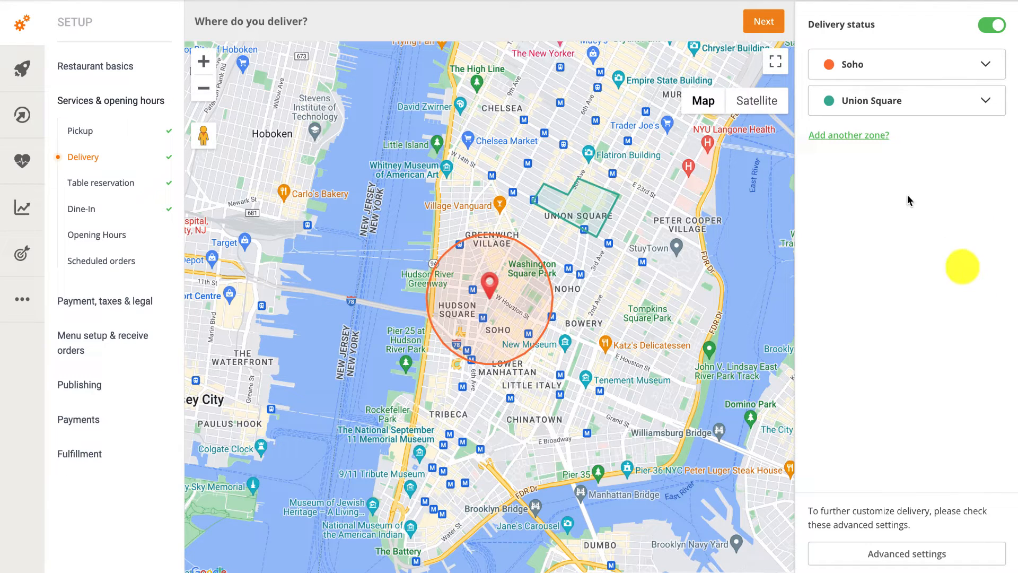
Add a third circular zone, shrink it, and save it as 'Lower Manhattan' with 25 USD minimum and 4 USD fee.
{"action": "left_click", "coordinate": [862, 137]}
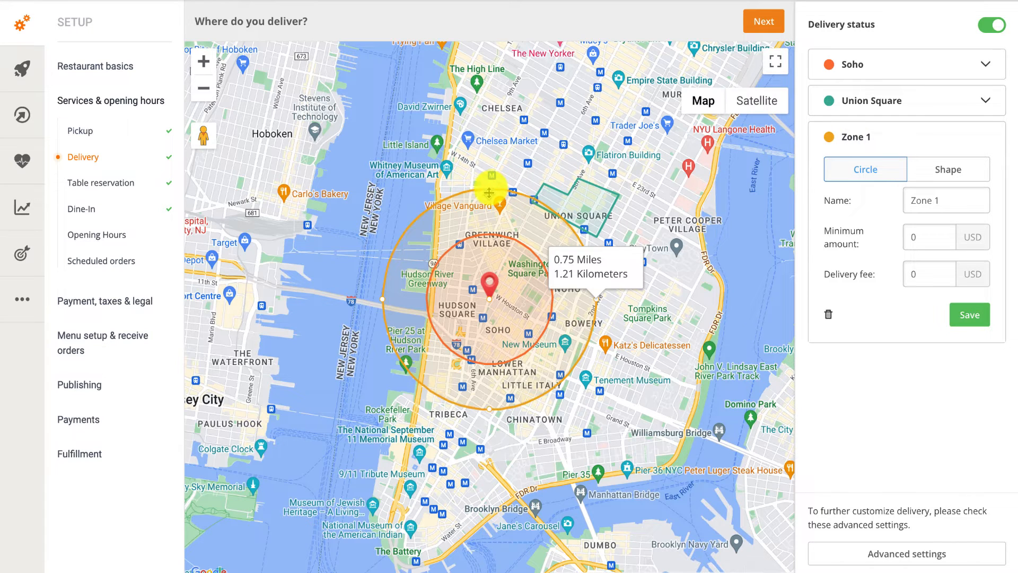
{"action": "left_click_drag", "start_coordinate": [489, 189], "coordinate": [486, 205]}
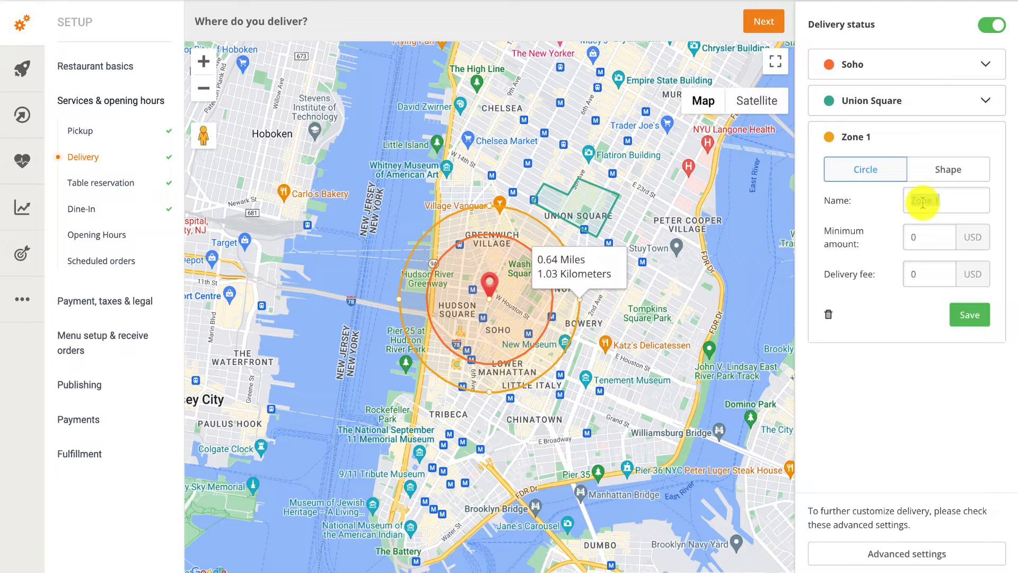
{"action": "type", "text": "ower Manhattan"}
{"action": "key", "text": "Tab"}
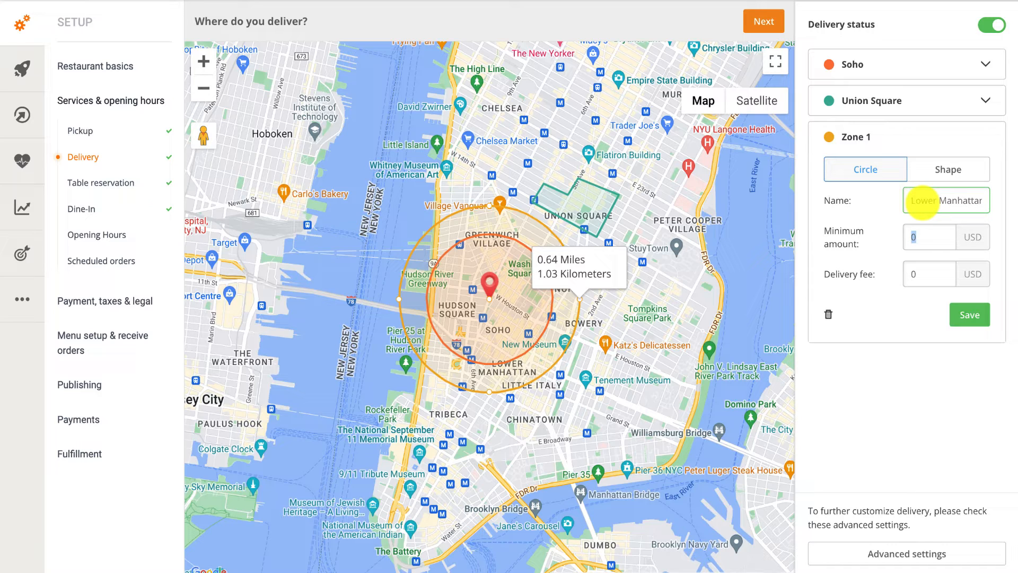
{"action": "type", "text": "25"}
{"action": "key", "text": "Tab"}
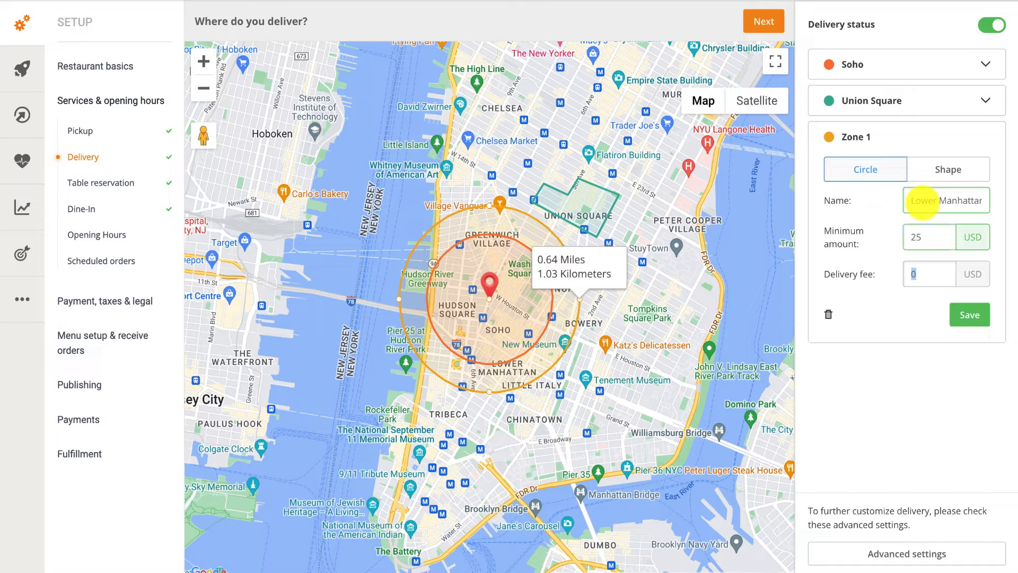
{"action": "type", "text": "4"}
{"action": "left_click", "coordinate": [978, 317]}
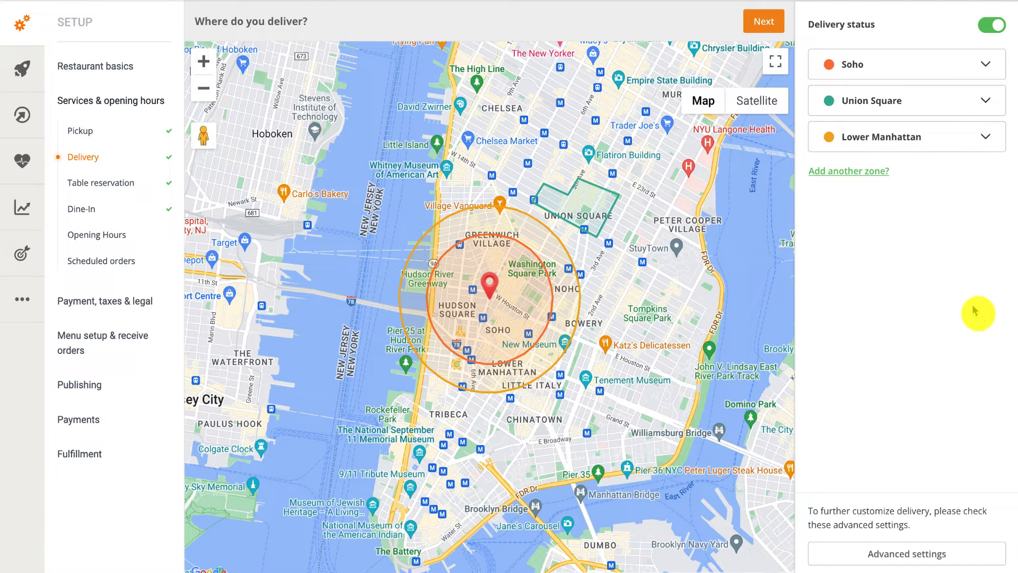
Hide the Lower Manhattan zone with the eye icon, then show it again.
{"action": "left_click", "coordinate": [941, 152]}
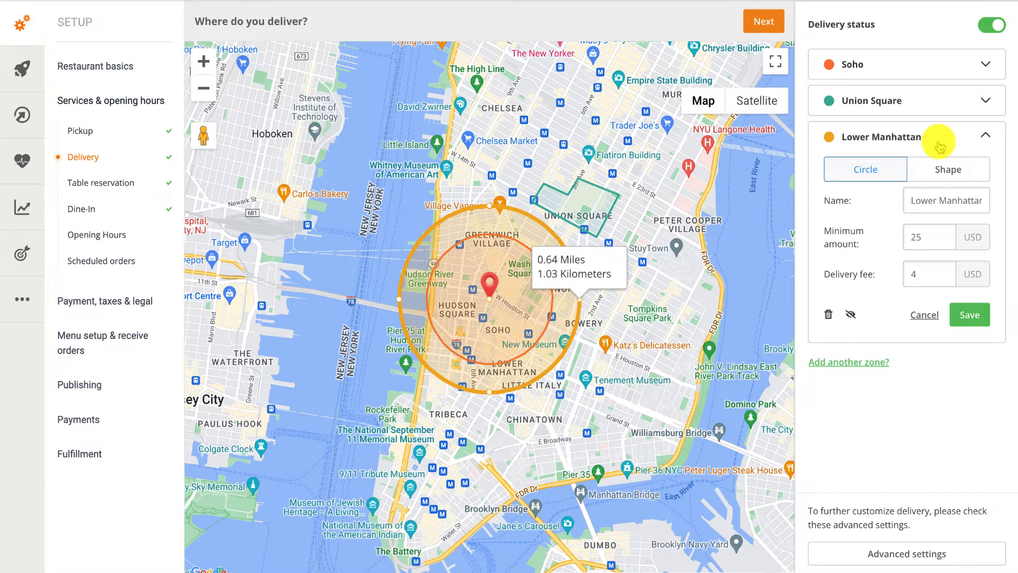
{"action": "left_click", "coordinate": [851, 317]}
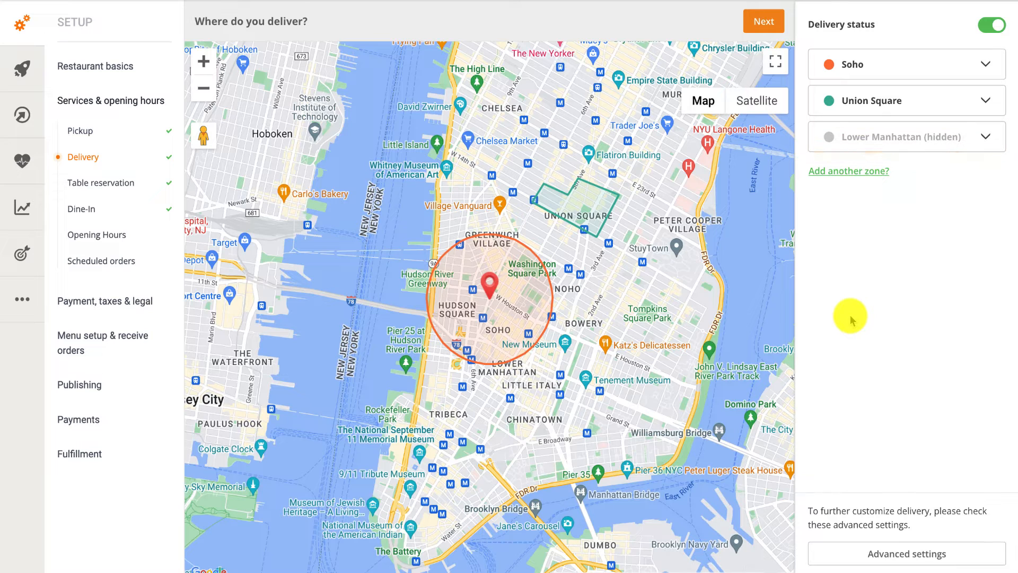
{"action": "left_click", "coordinate": [894, 136]}
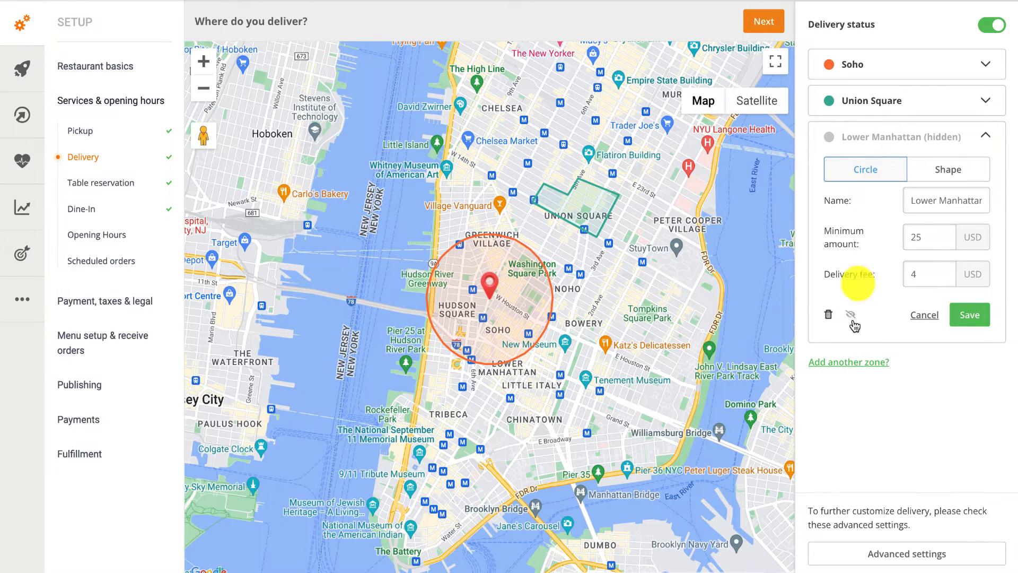
{"action": "left_click", "coordinate": [851, 318]}
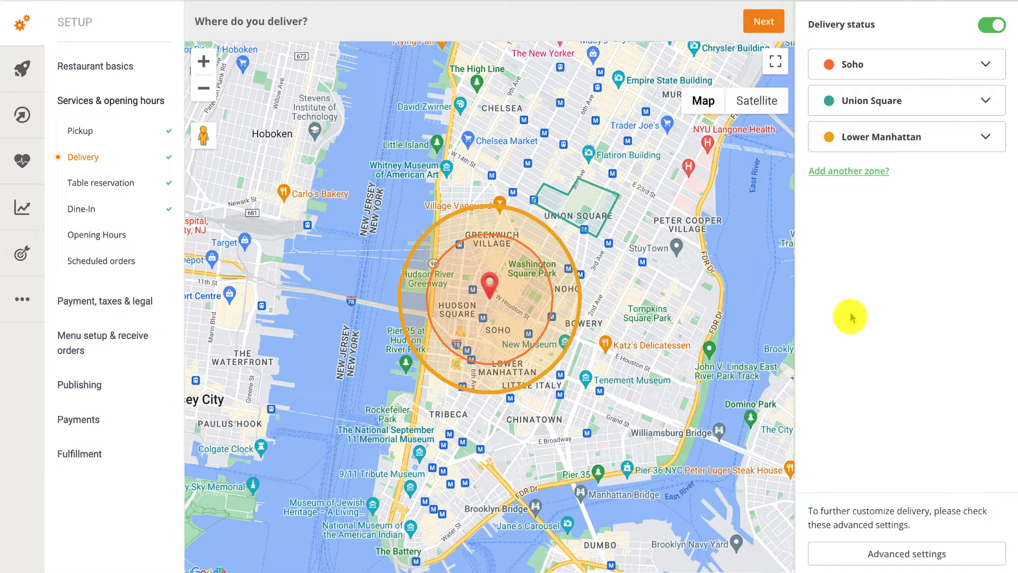
Delete the Lower Manhattan zone and confirm with Yes.
{"action": "left_click", "coordinate": [853, 137]}
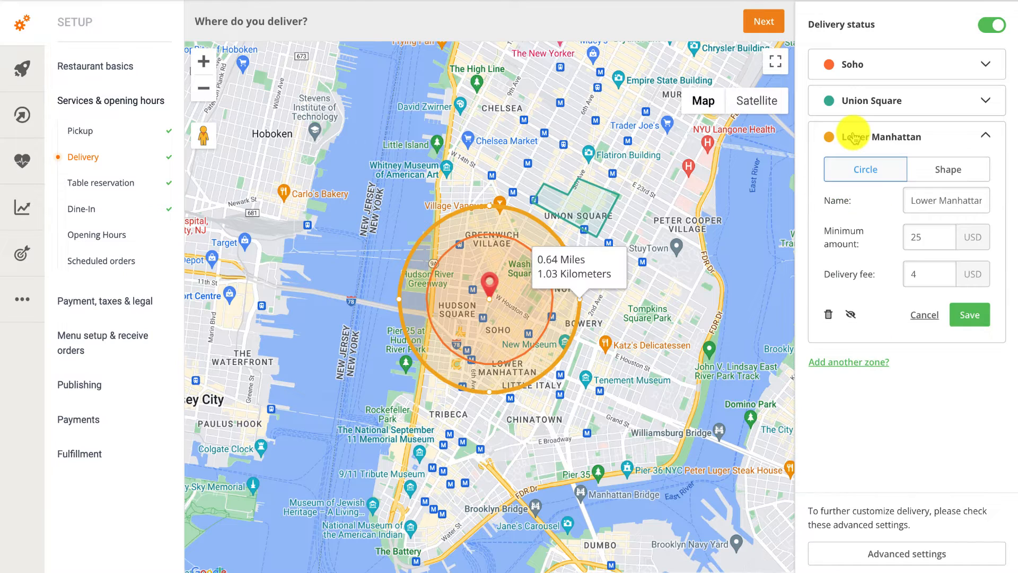
{"action": "left_click", "coordinate": [830, 315]}
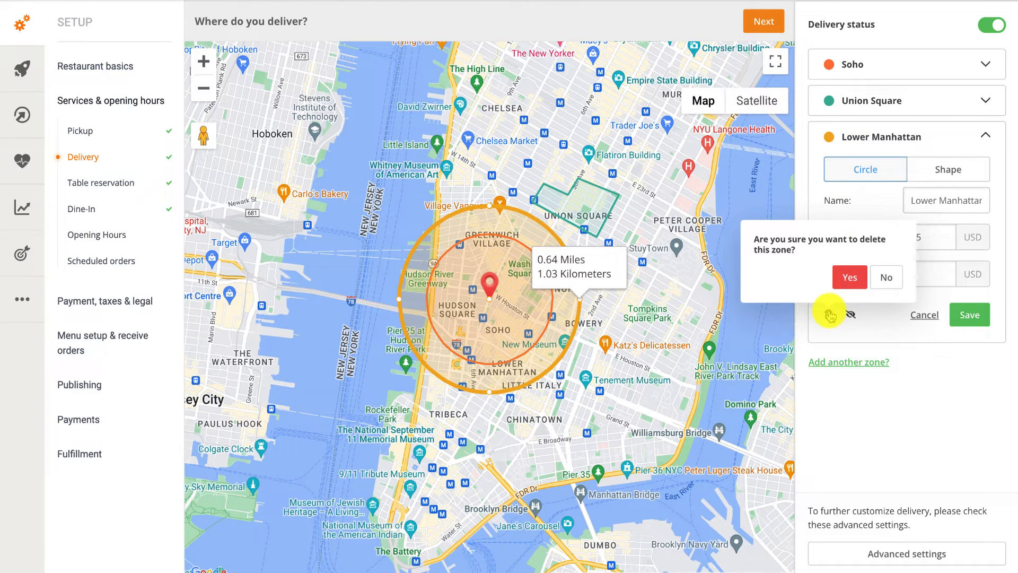
{"action": "left_click", "coordinate": [851, 275]}
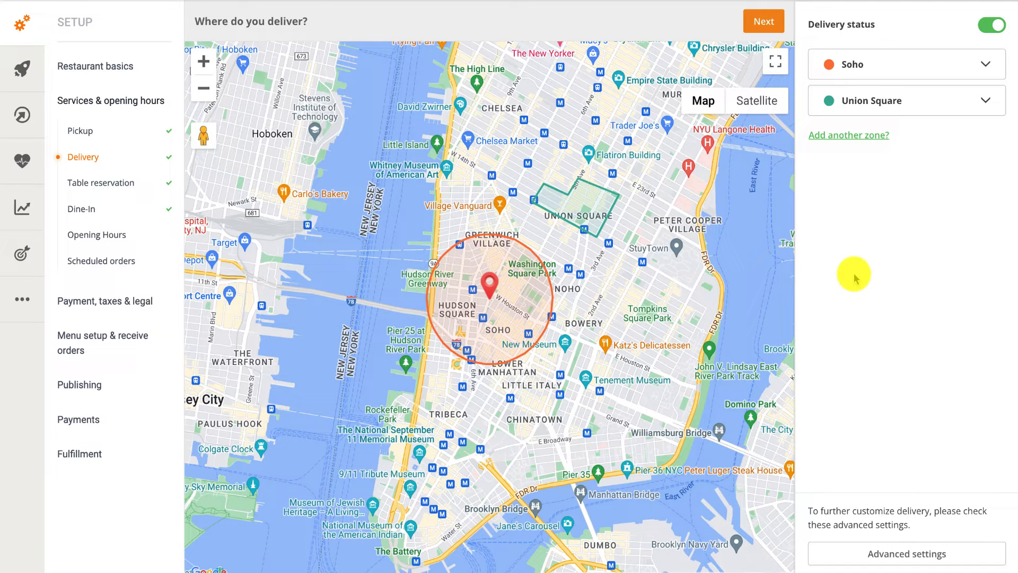
In Advanced settings, toggle outside-area orders off and back on, then expand the delivery address form.
{"action": "left_click", "coordinate": [938, 554]}
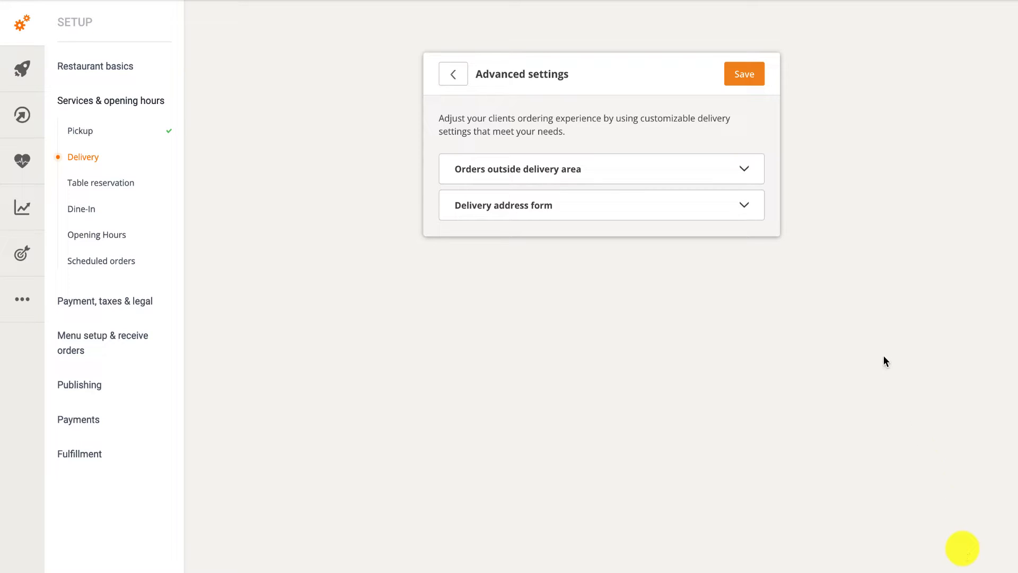
{"action": "left_click", "coordinate": [714, 174]}
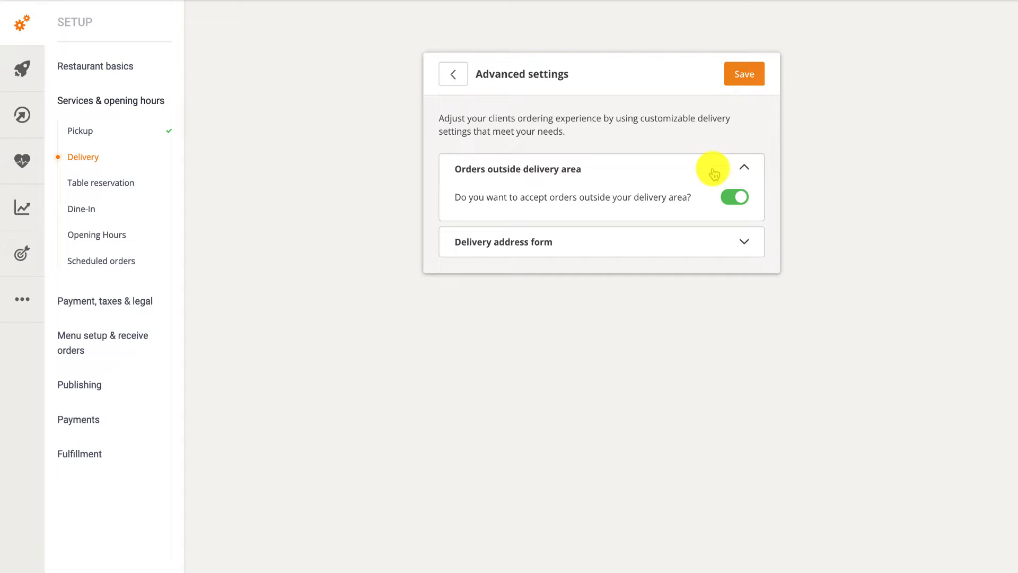
{"action": "left_click", "coordinate": [732, 196]}
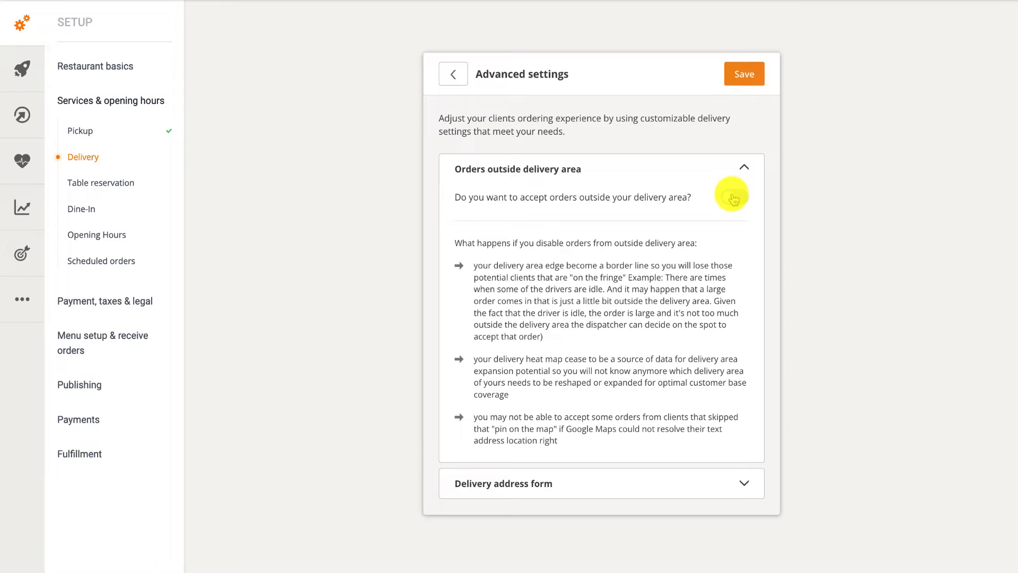
{"action": "left_click", "coordinate": [734, 198]}
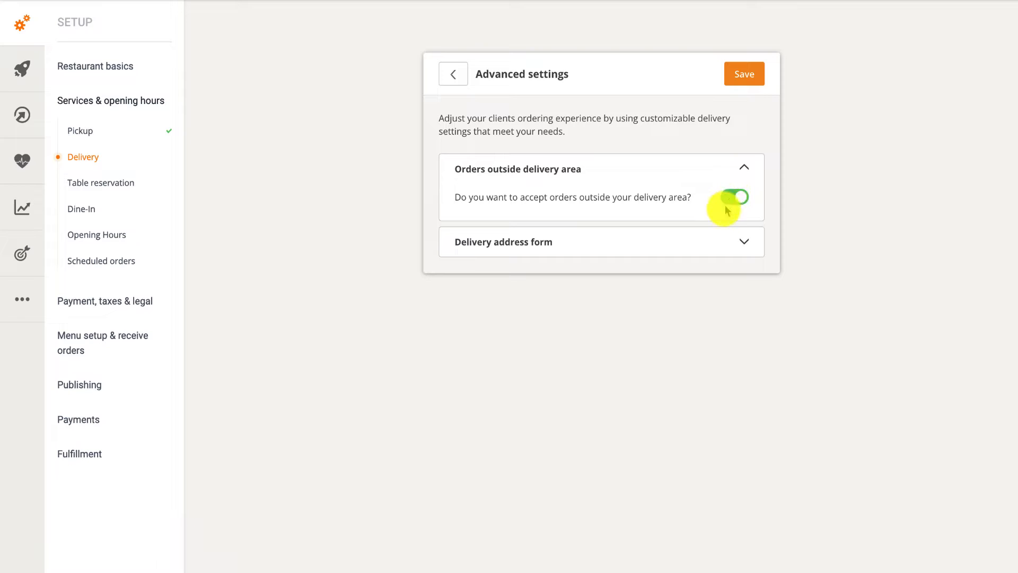
{"action": "left_click", "coordinate": [711, 239]}
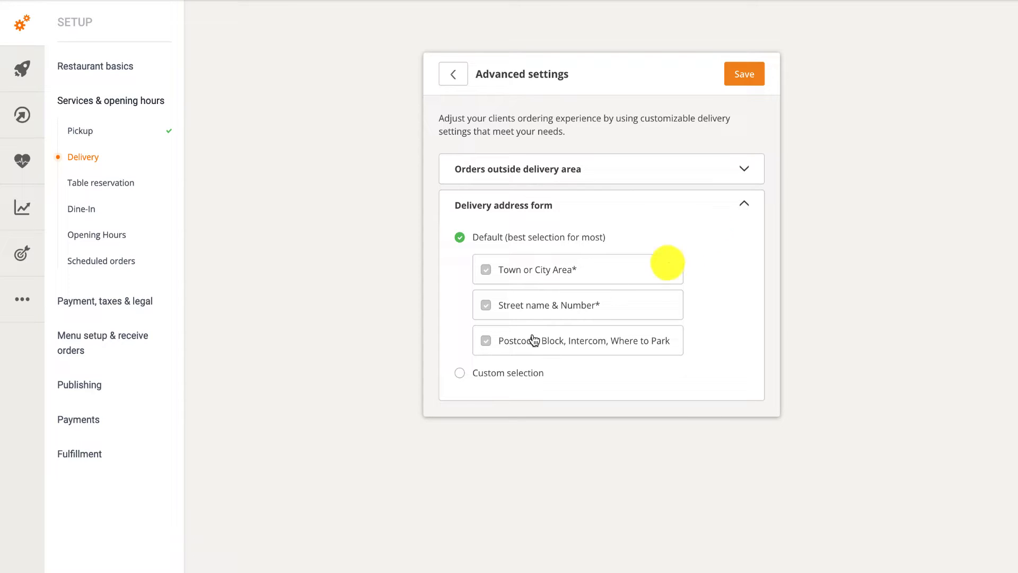
Switch the address form to Custom selection with Postcode/Zipcode, Block/Building, Floor and Apartment, and save.
{"action": "left_click", "coordinate": [515, 373]}
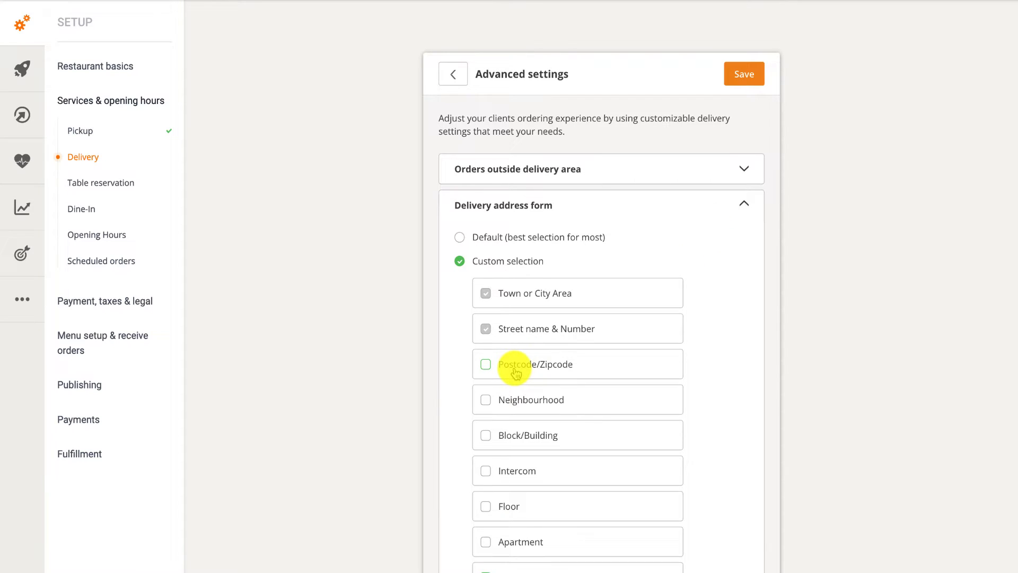
{"action": "scroll", "coordinate": [516, 373], "scroll_direction": "down", "scroll_amount": 2}
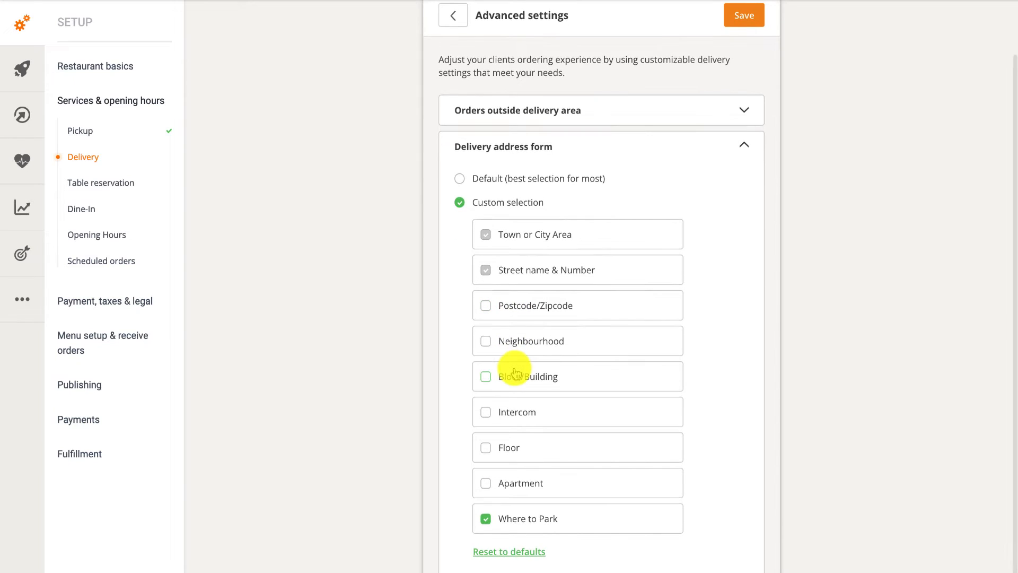
{"action": "left_click", "coordinate": [487, 308]}
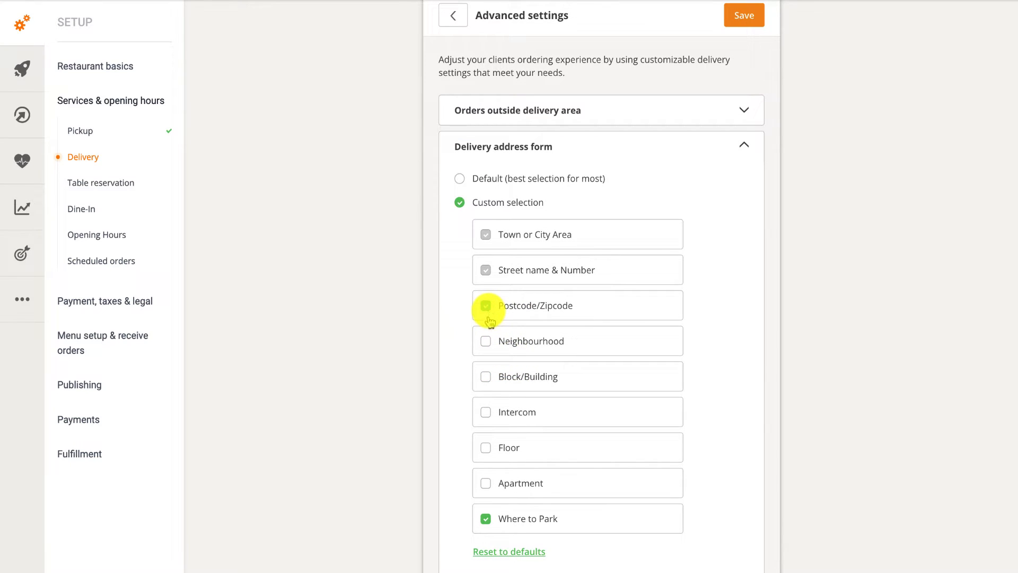
{"action": "left_click", "coordinate": [486, 378]}
{"action": "left_click", "coordinate": [485, 449]}
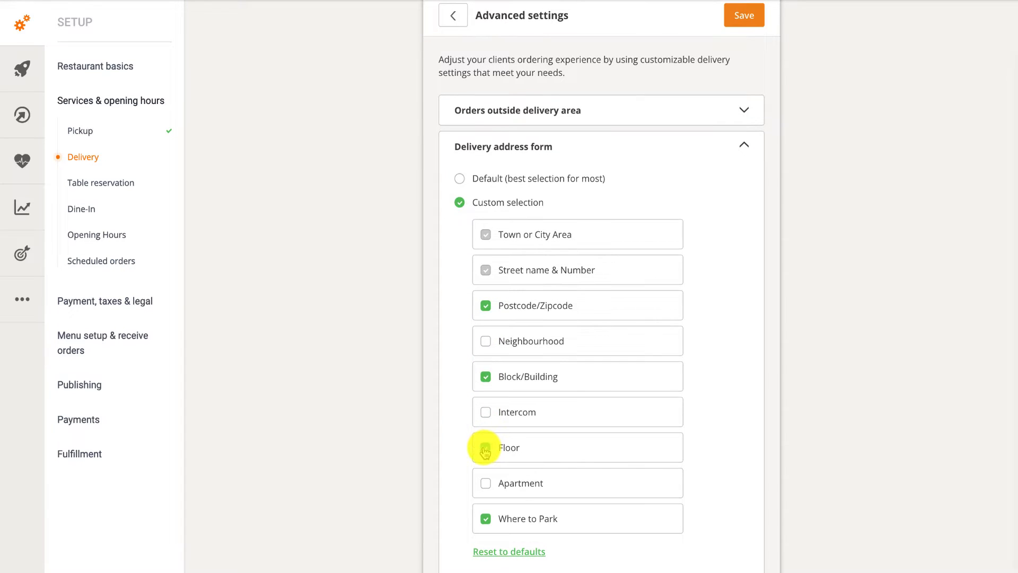
{"action": "left_click", "coordinate": [485, 482]}
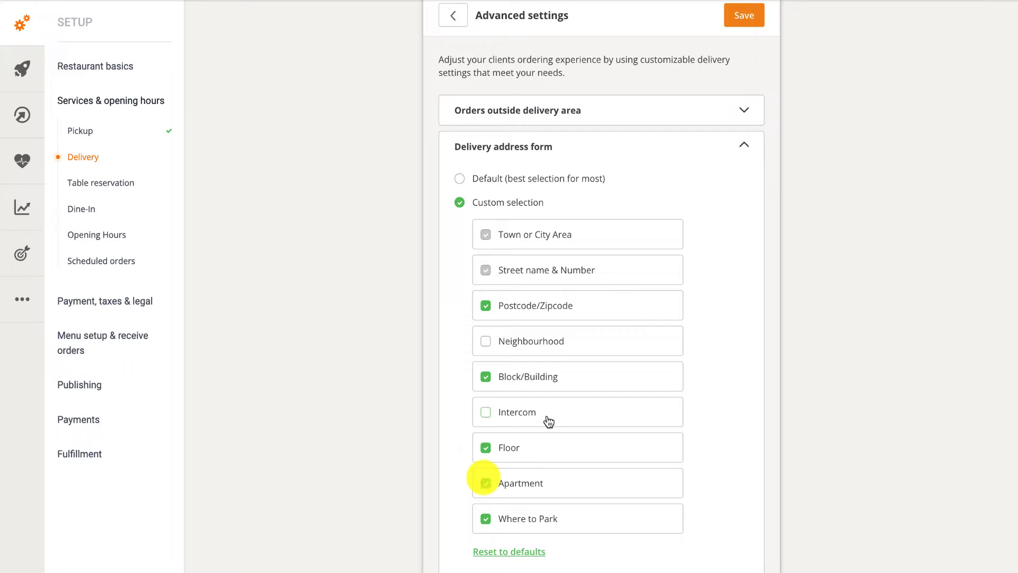
{"action": "left_click", "coordinate": [740, 26]}
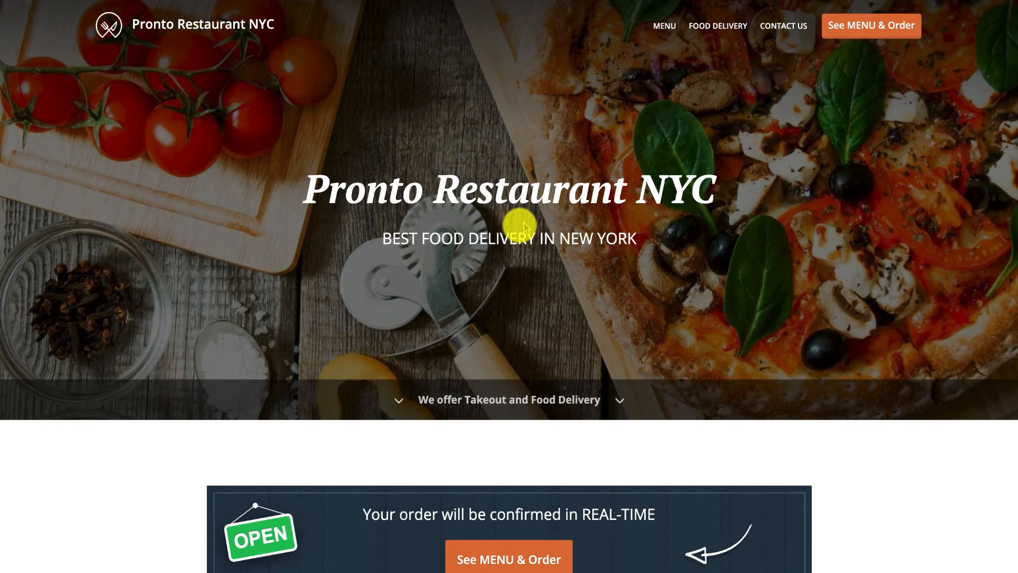
Order two Extra Large 16" Buffalo Chicken Pizzas with Garlic sauce from the menu and view the cart.
{"action": "left_click", "coordinate": [848, 32]}
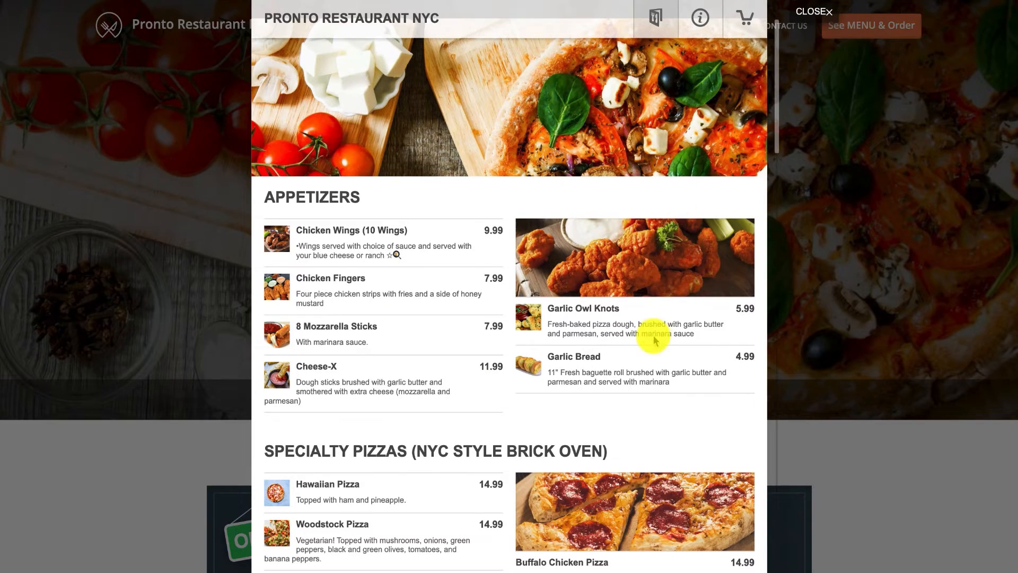
{"action": "scroll", "coordinate": [598, 418], "scroll_direction": "down", "scroll_amount": 4}
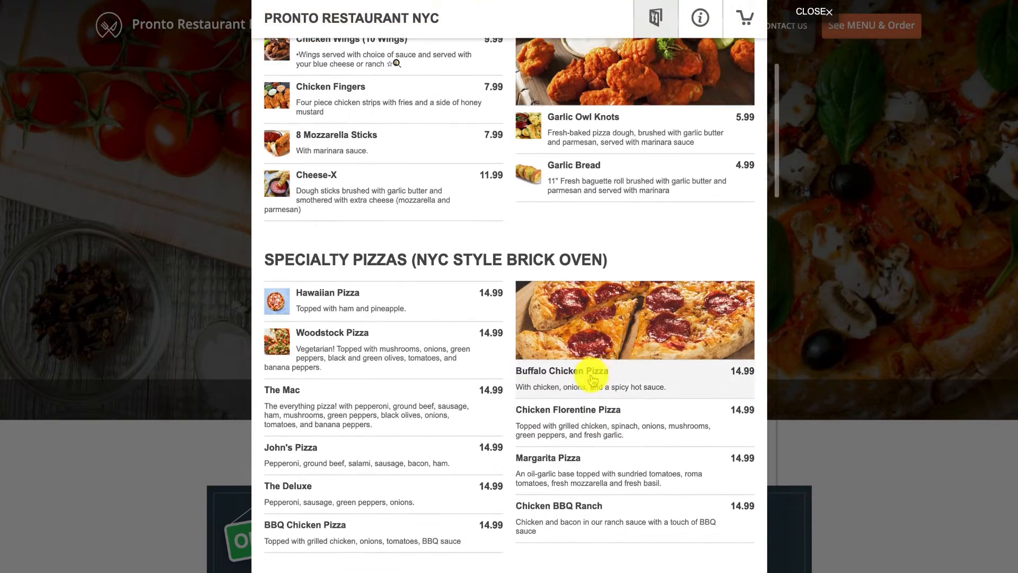
{"action": "left_click", "coordinate": [592, 377]}
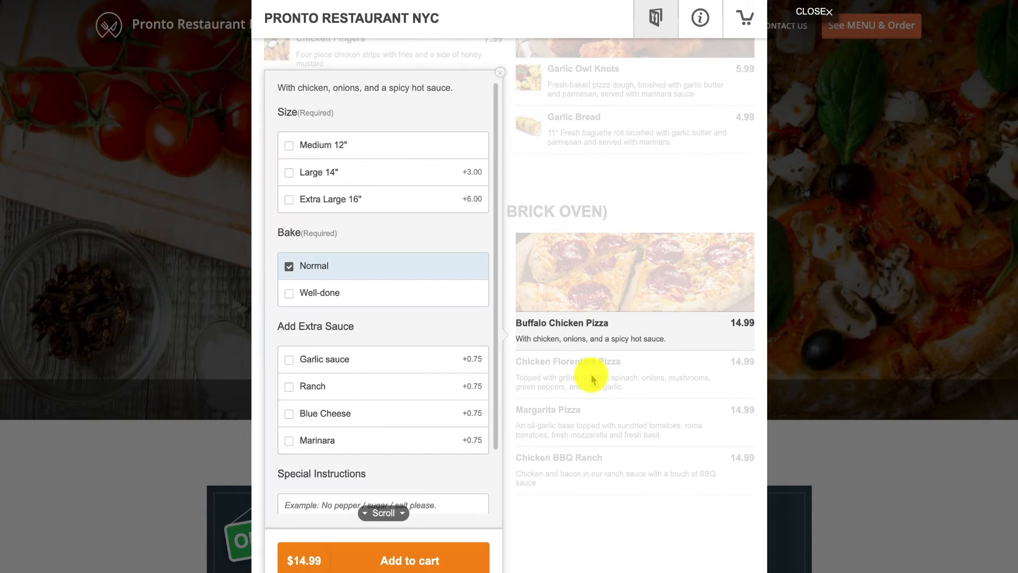
{"action": "left_click", "coordinate": [376, 204]}
{"action": "left_click", "coordinate": [308, 358]}
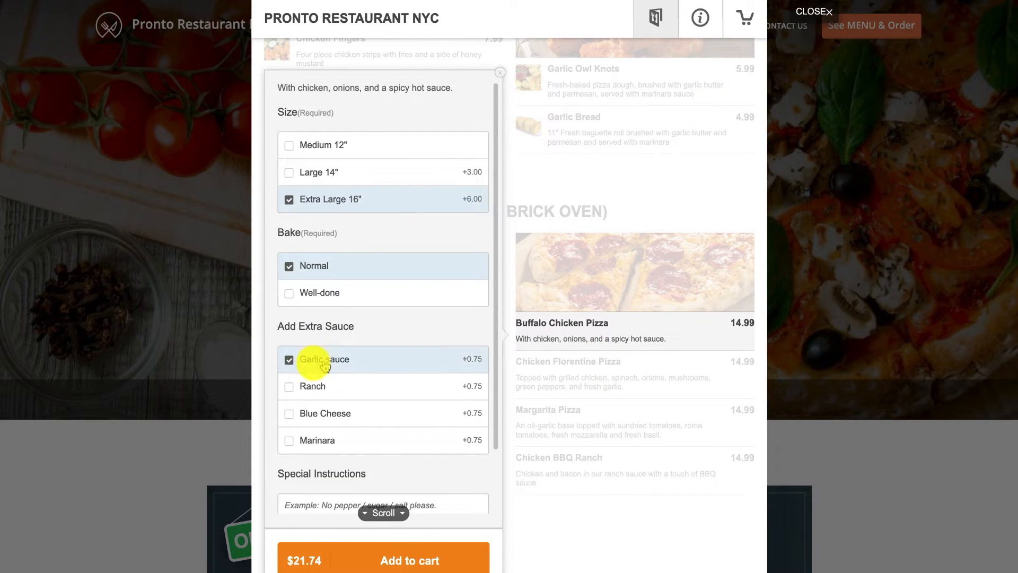
{"action": "scroll", "coordinate": [325, 366], "scroll_direction": "down", "scroll_amount": 2}
{"action": "left_click", "coordinate": [476, 499]}
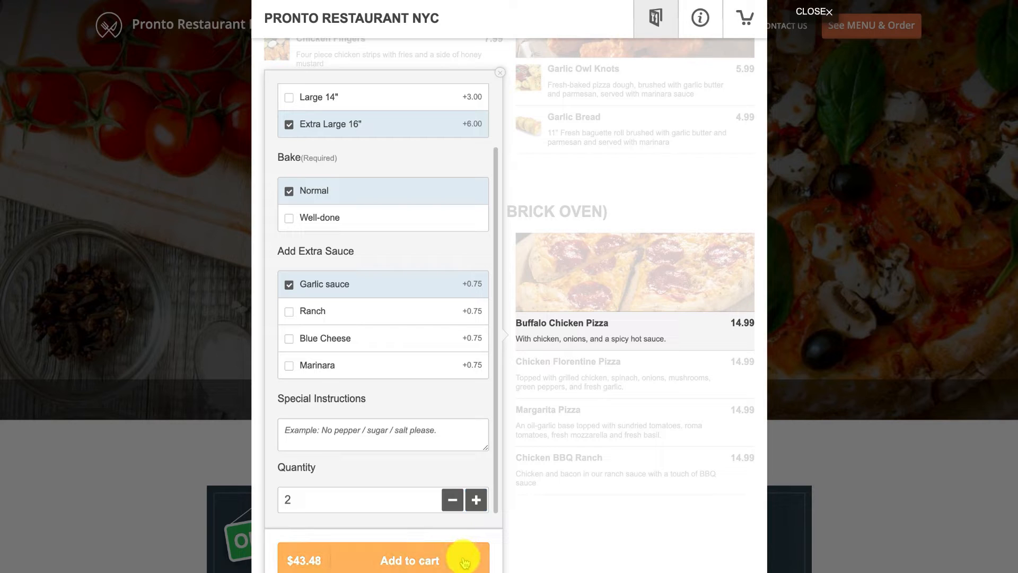
{"action": "left_click", "coordinate": [463, 561]}
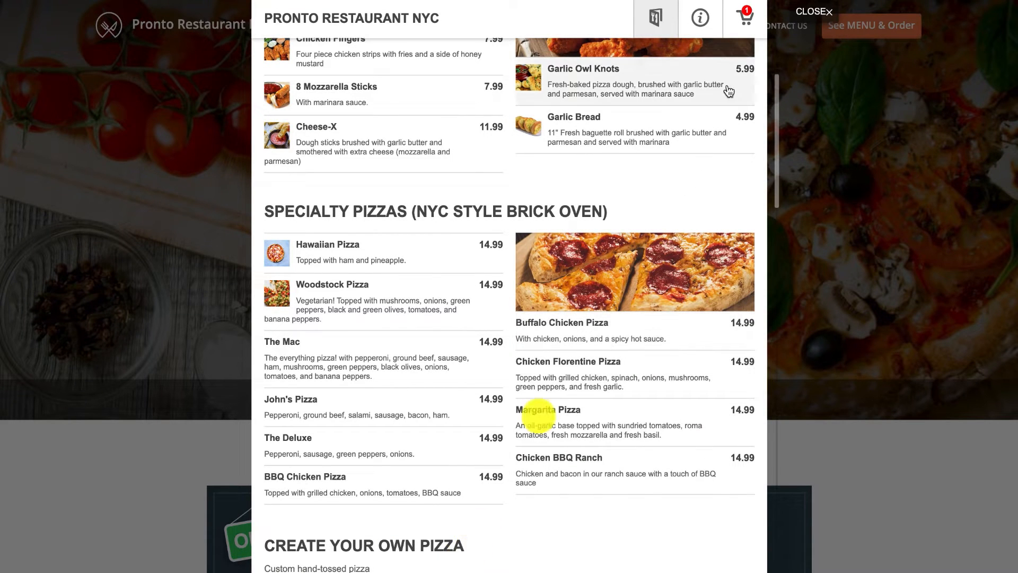
{"action": "left_click", "coordinate": [745, 19]}
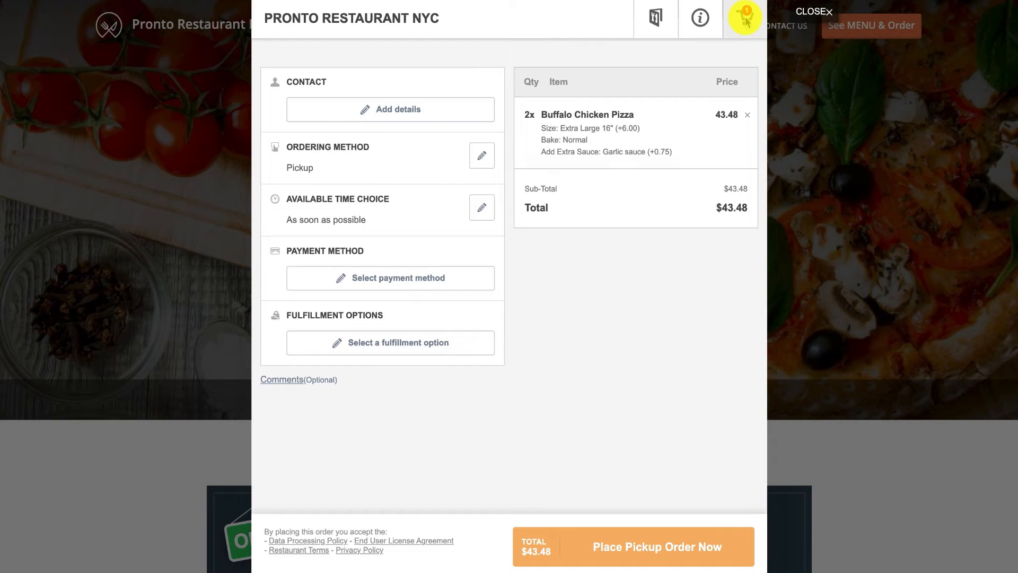
Fill in and save the customer's first name, last name, e-mail and phone number.
{"action": "left_click", "coordinate": [454, 104]}
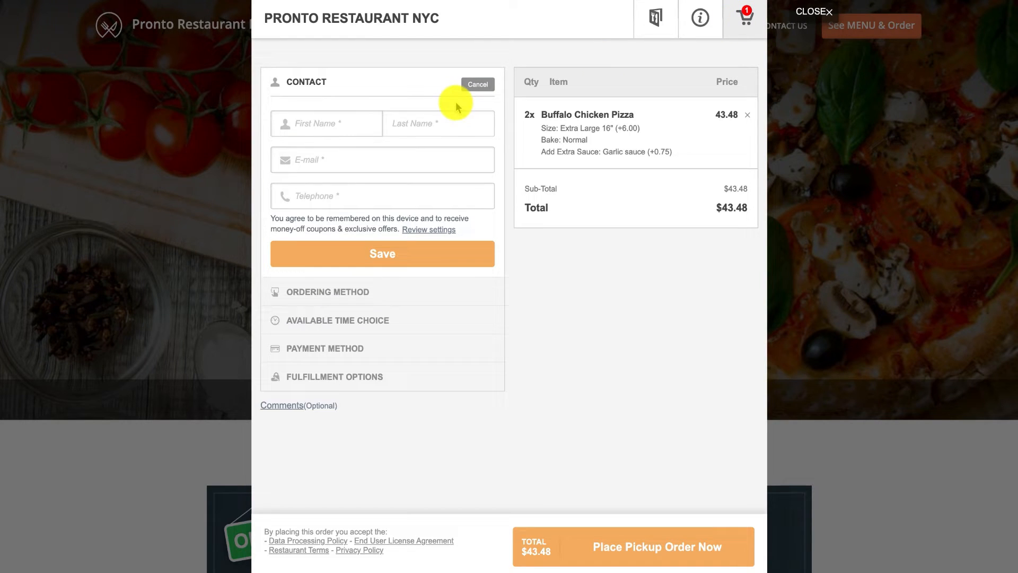
{"action": "left_click", "coordinate": [372, 119]}
{"action": "key", "text": "Tab"}
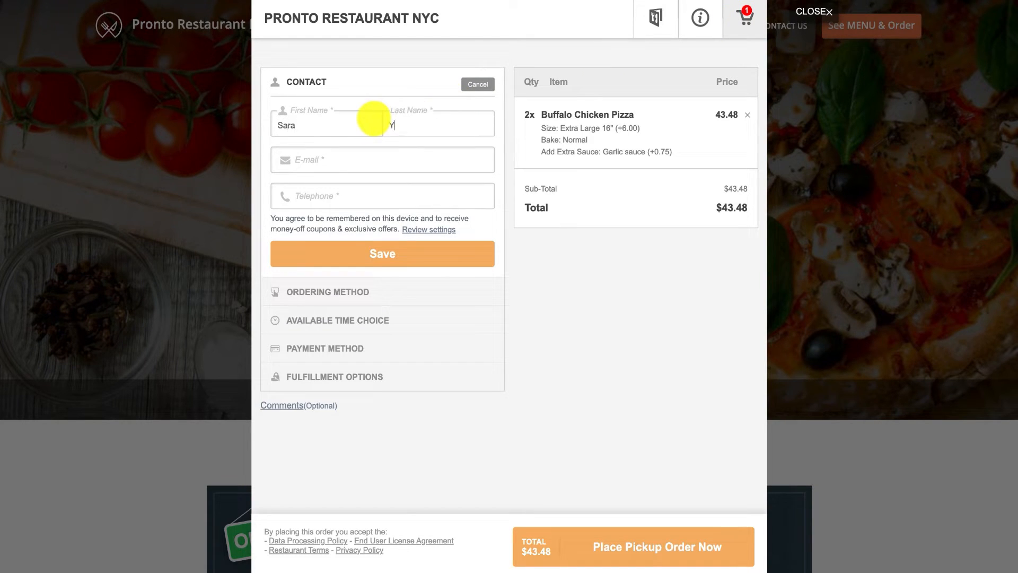
{"action": "key", "text": "Tab"}
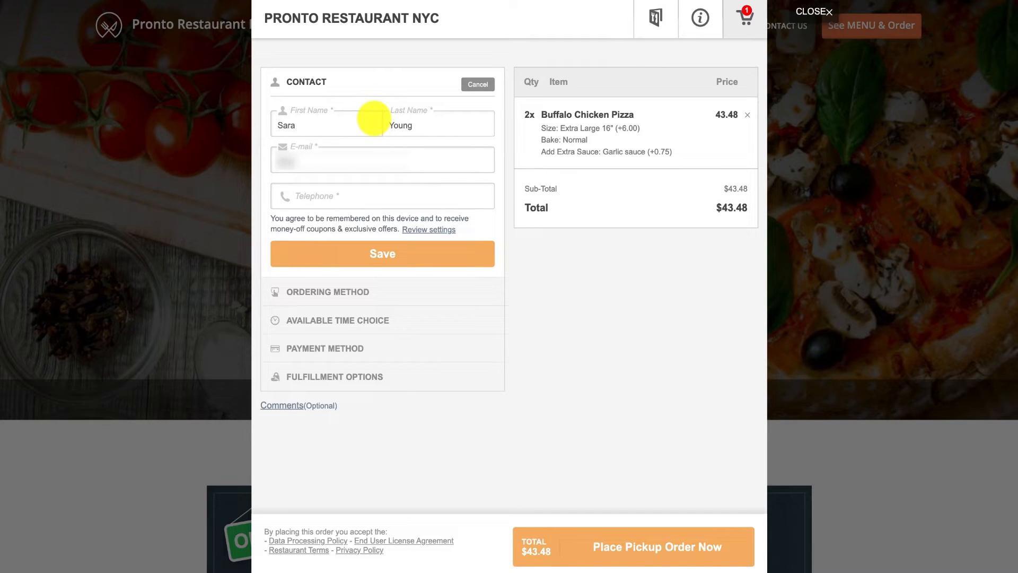
{"action": "key", "text": "Tab"}
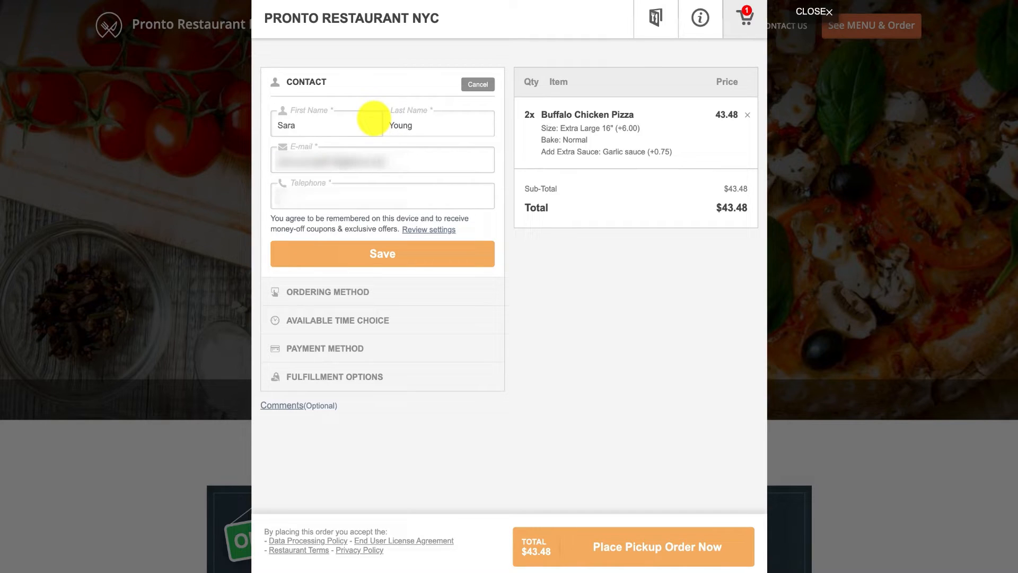
{"action": "type", "text": "1234567890"}
{"action": "left_click", "coordinate": [374, 253]}
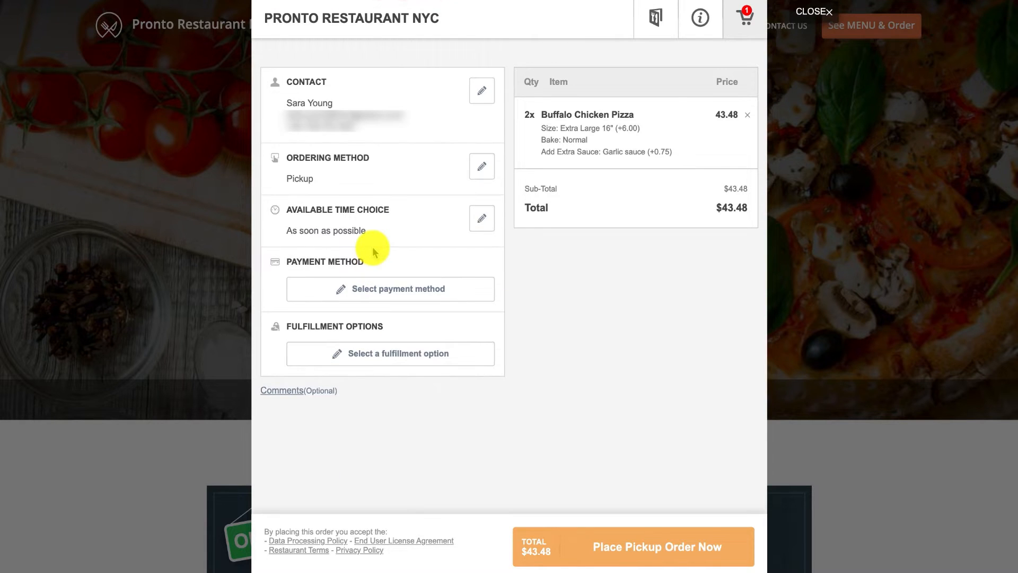
Switch the ordering method from pickup to delivery and start a new address.
{"action": "left_click", "coordinate": [477, 169]}
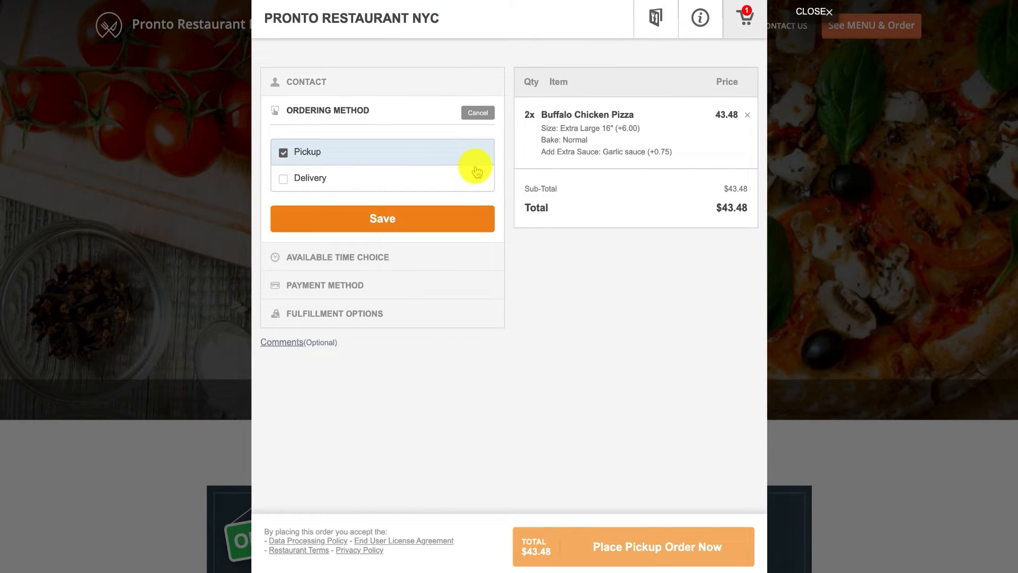
{"action": "left_click", "coordinate": [409, 183]}
{"action": "left_click", "coordinate": [416, 211]}
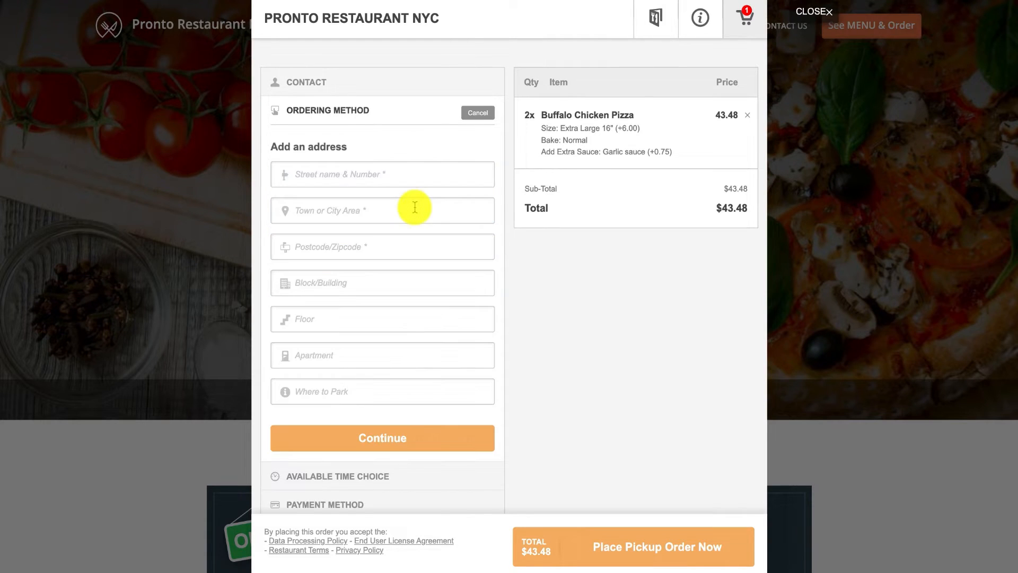
Enter the delivery street, town, postcode, block/building, floor and apartment.
{"action": "left_click", "coordinate": [398, 176]}
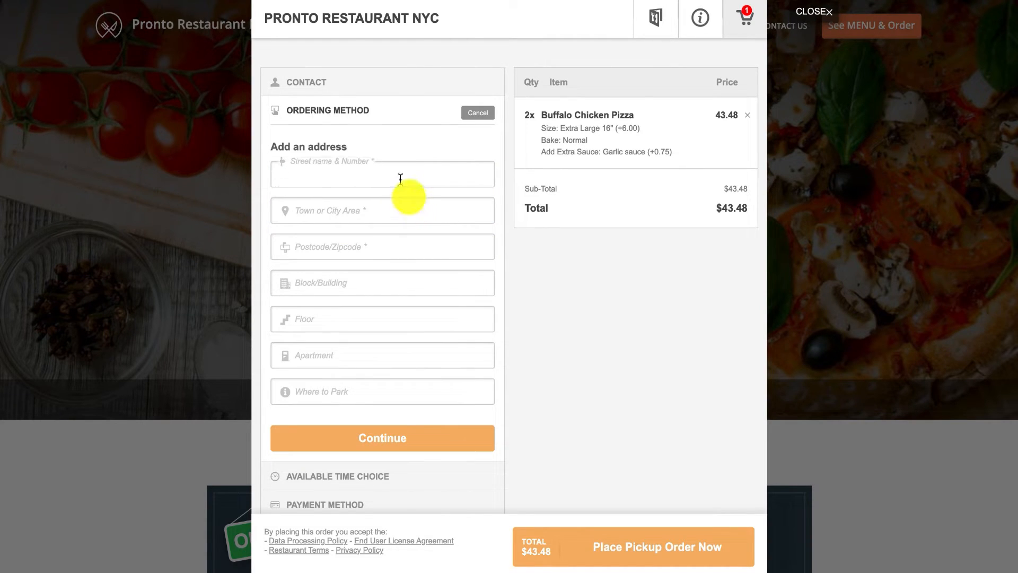
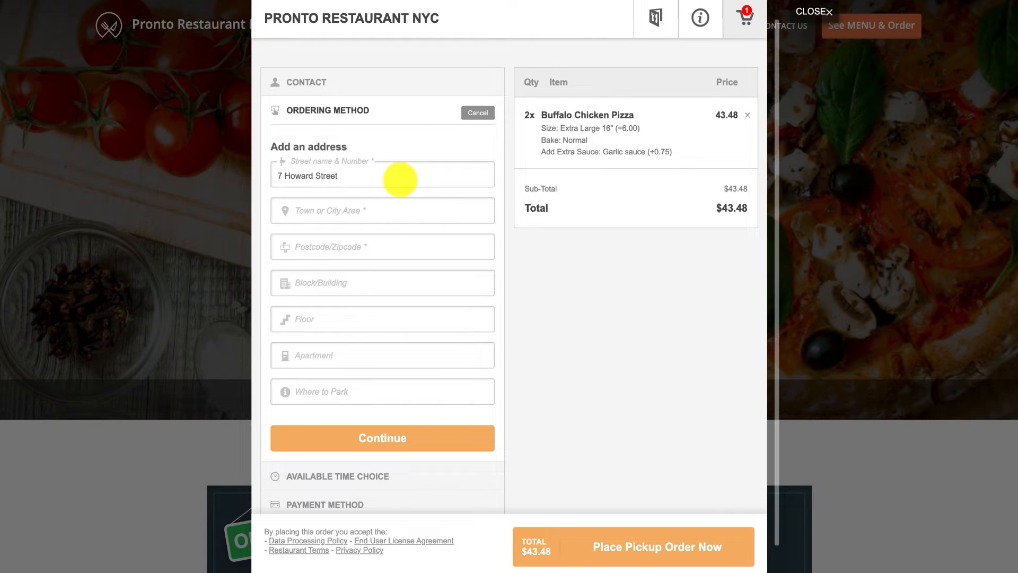
{"action": "key", "text": "Tab"}
{"action": "type", "text": "Soho"}
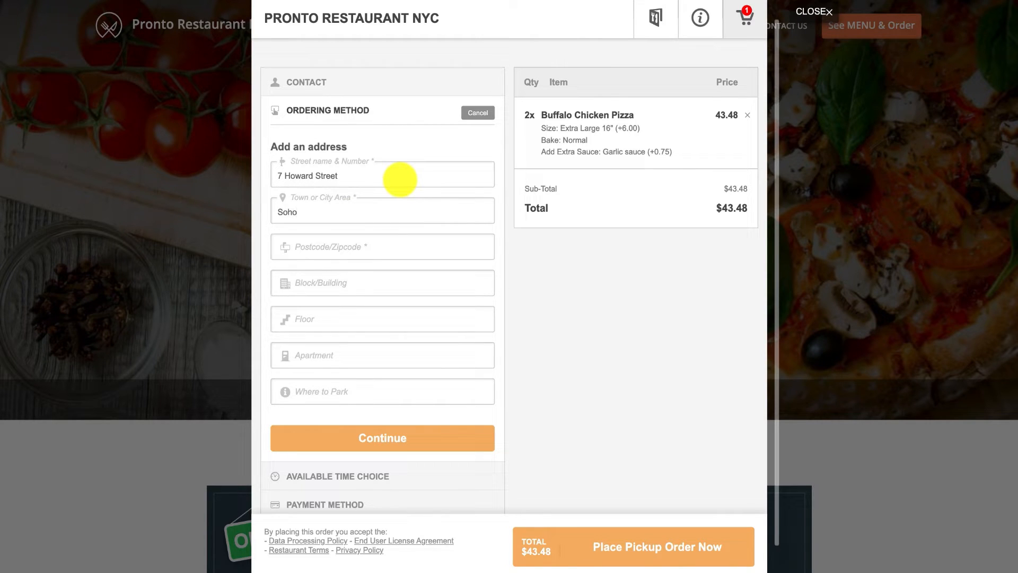
{"action": "key", "text": "Tab"}
{"action": "type", "text": "1000"}
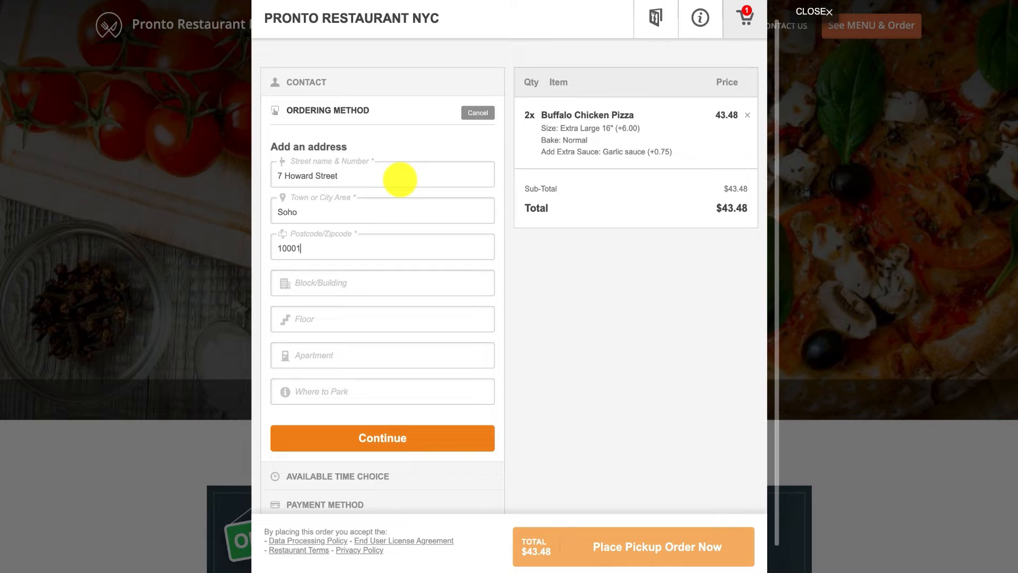
{"action": "key", "text": "Tab"}
{"action": "type", "text": "9"}
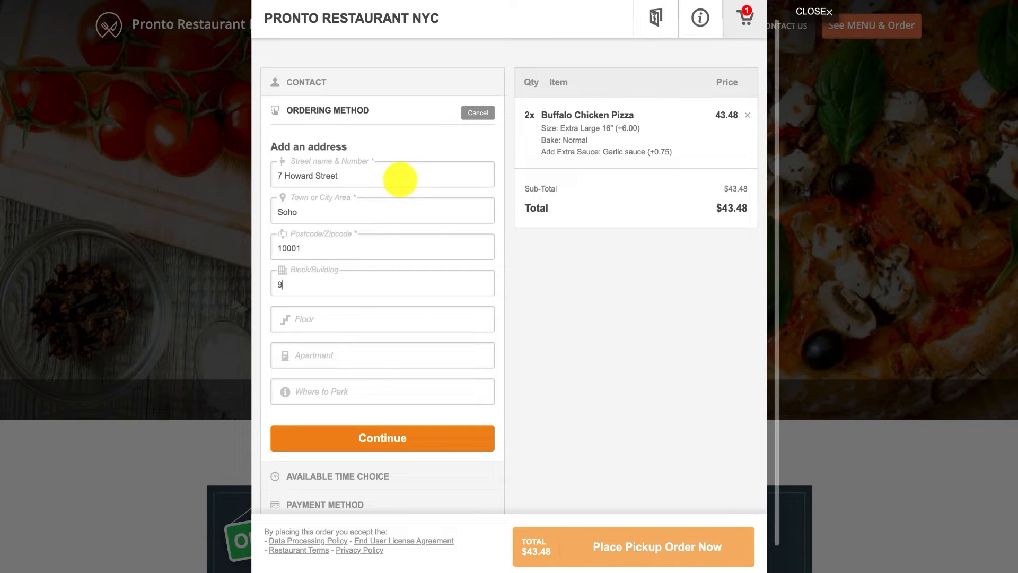
{"action": "key", "text": "Tab"}
{"action": "type", "text": "5"}
{"action": "key", "text": "Tab"}
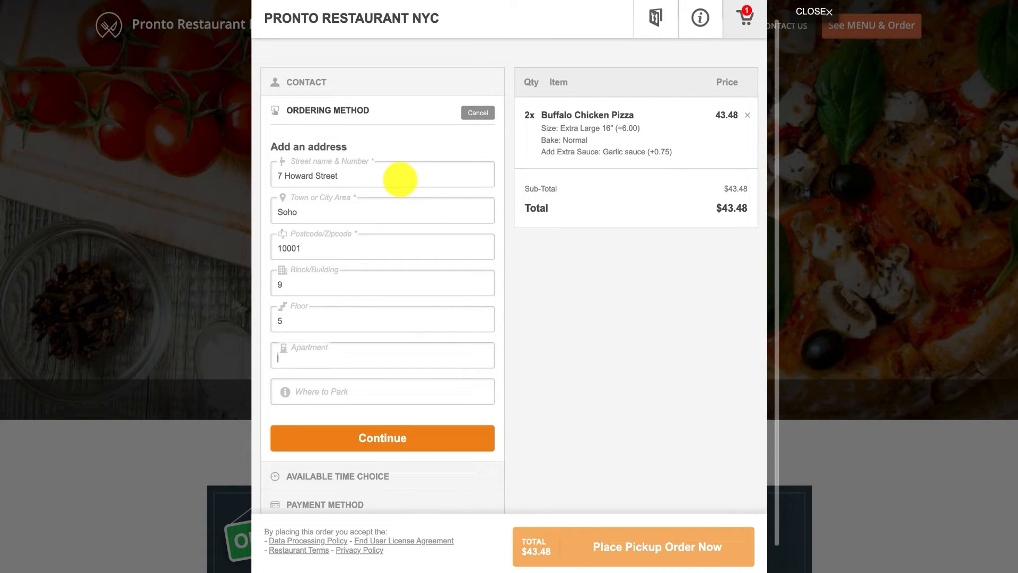
{"action": "type", "text": "36"}
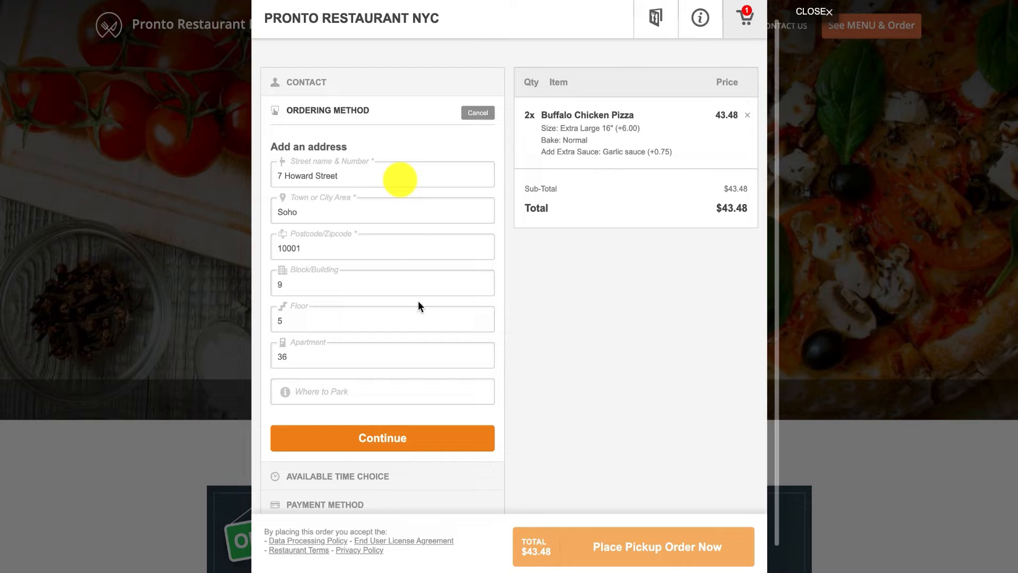
Adjust the map pin to the exact delivery spot and save delivery, adding a $4.00 fee.
{"action": "left_click", "coordinate": [443, 428]}
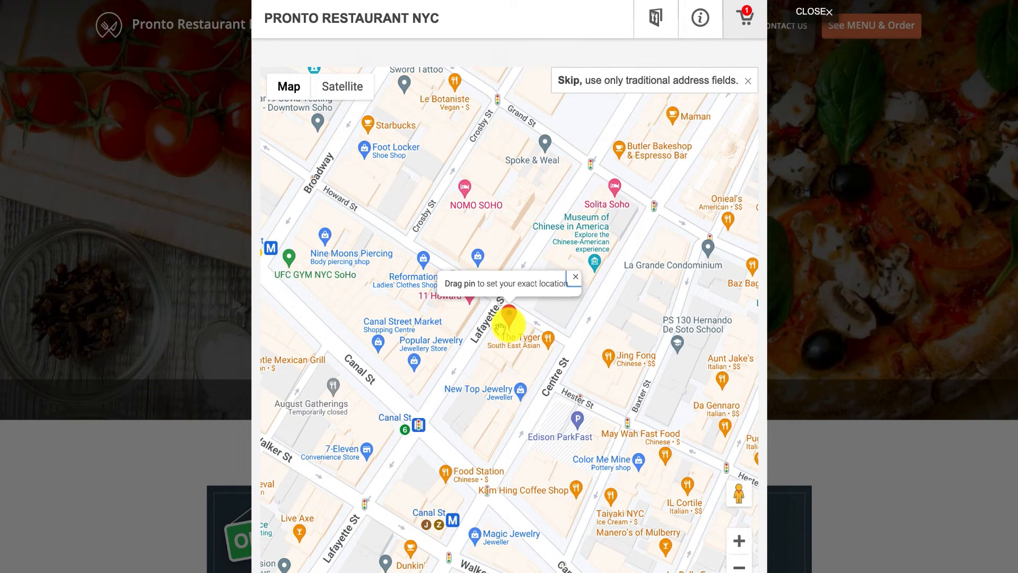
{"action": "left_click_drag", "start_coordinate": [510, 325], "coordinate": [514, 324]}
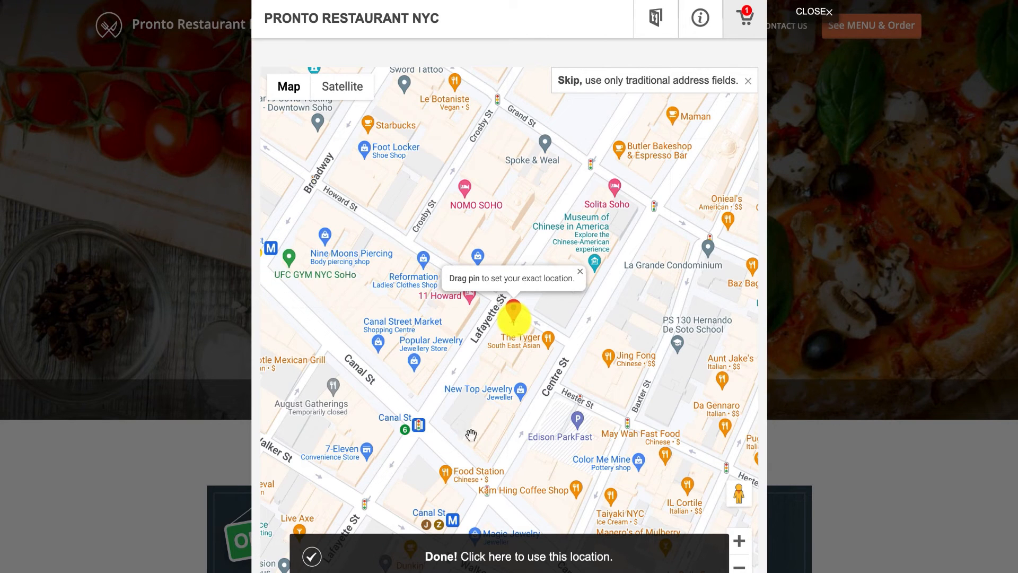
{"action": "left_click", "coordinate": [439, 563]}
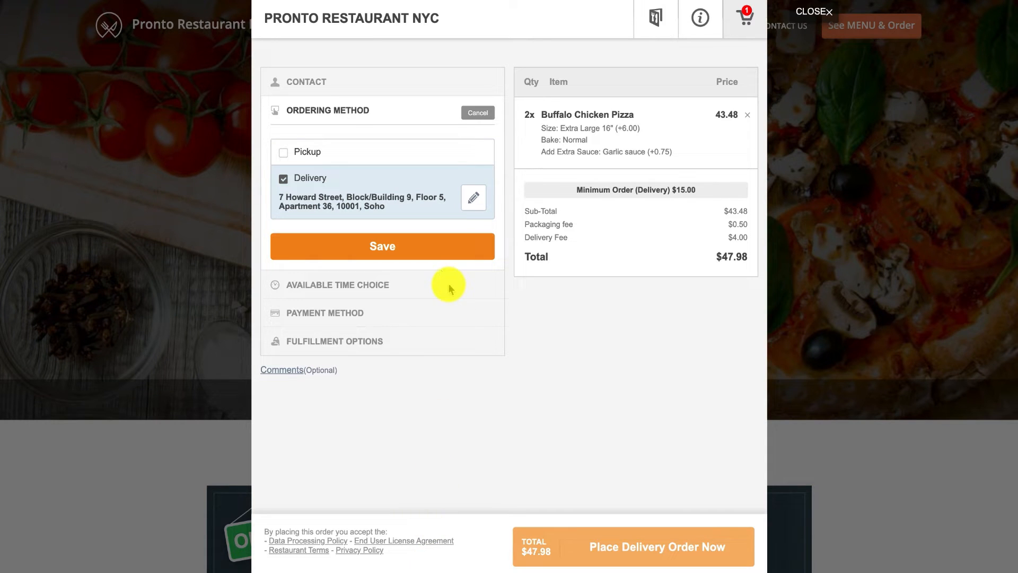
{"action": "left_click", "coordinate": [428, 247]}
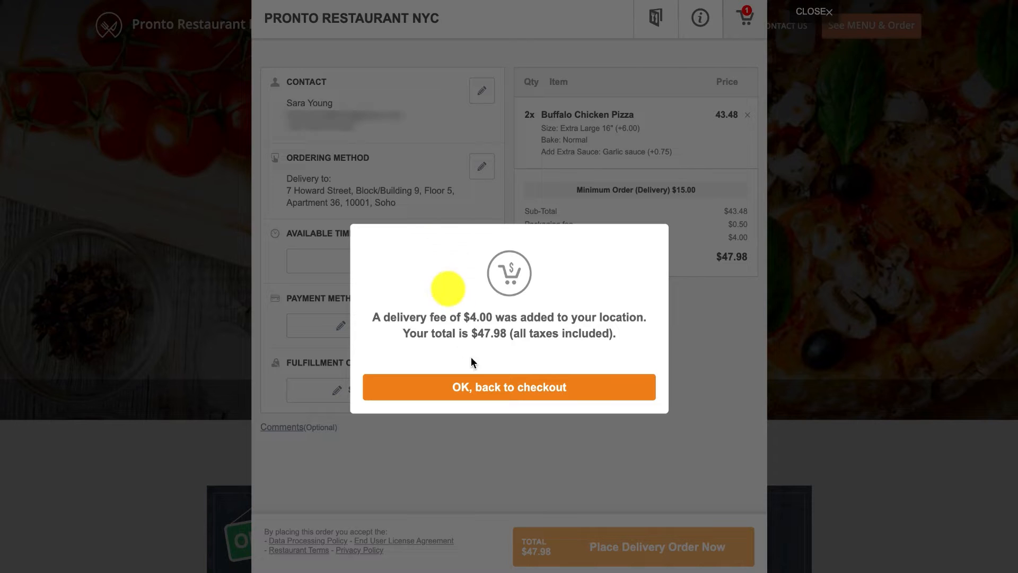
Set delivery for today's 04:30–04:45 AM slot and choose cash as the payment method.
{"action": "left_click", "coordinate": [486, 387]}
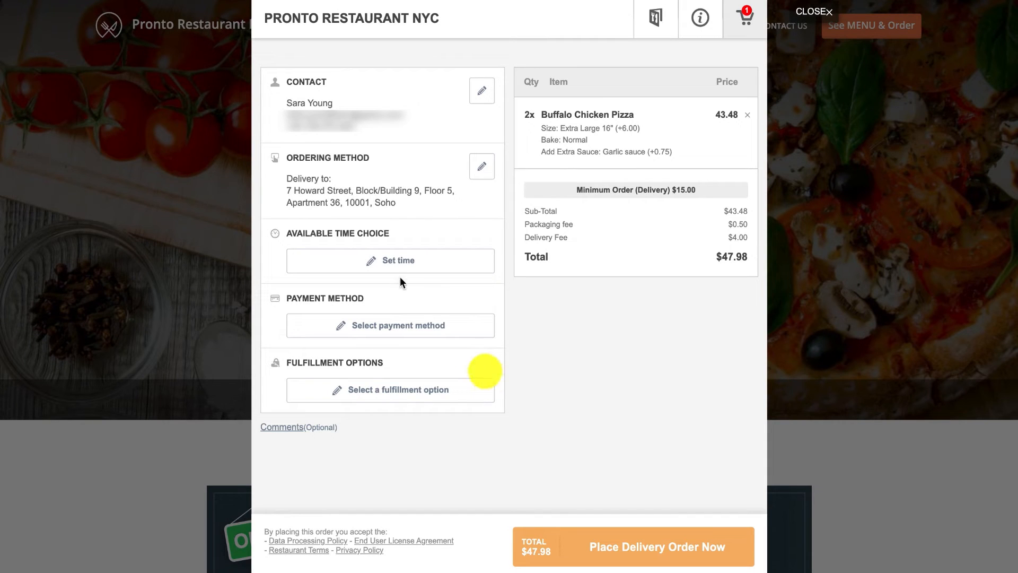
{"action": "left_click", "coordinate": [391, 260]}
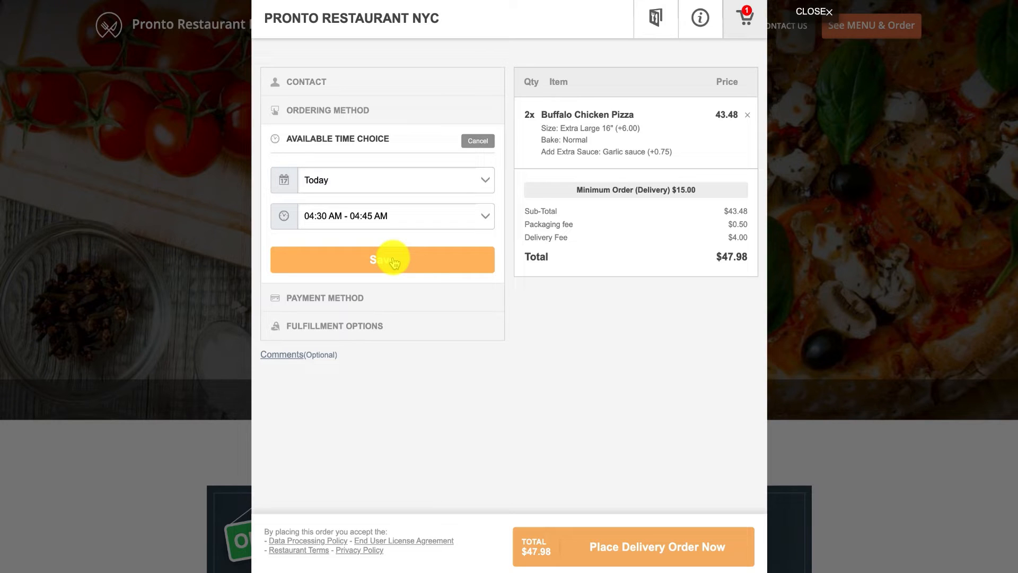
{"action": "left_click", "coordinate": [393, 260]}
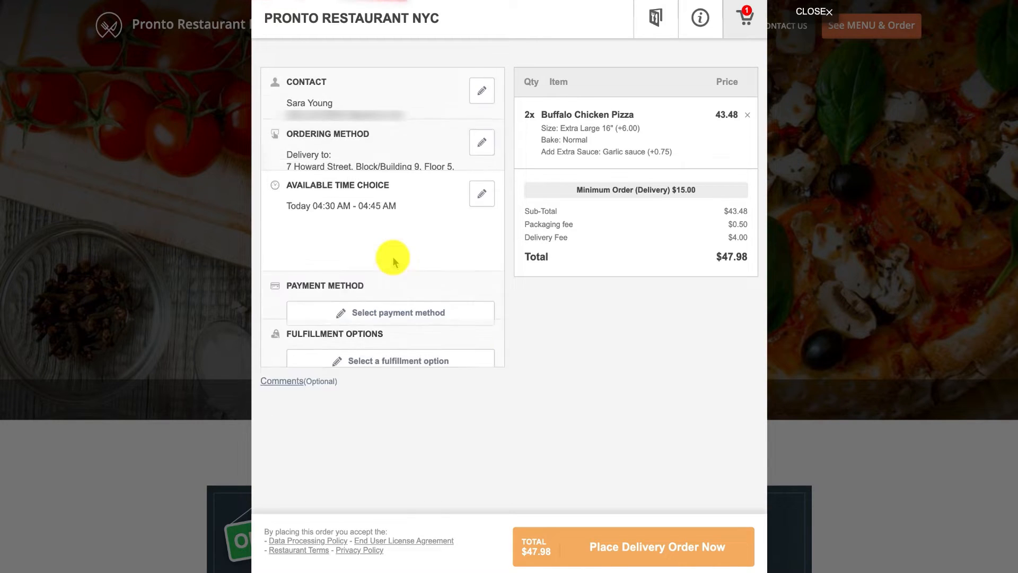
{"action": "left_click", "coordinate": [399, 310]}
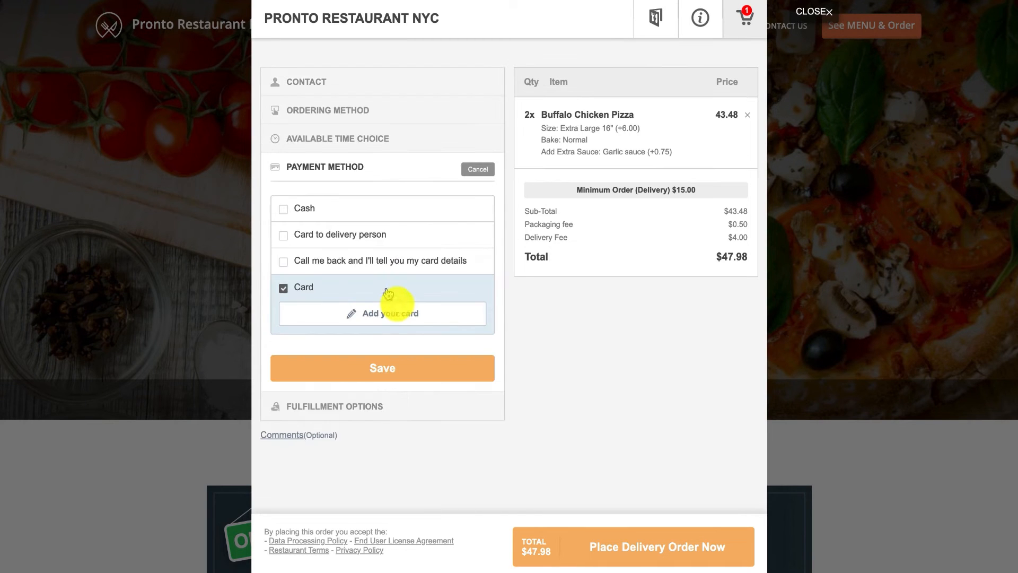
{"action": "left_click", "coordinate": [311, 210]}
{"action": "left_click", "coordinate": [389, 337]}
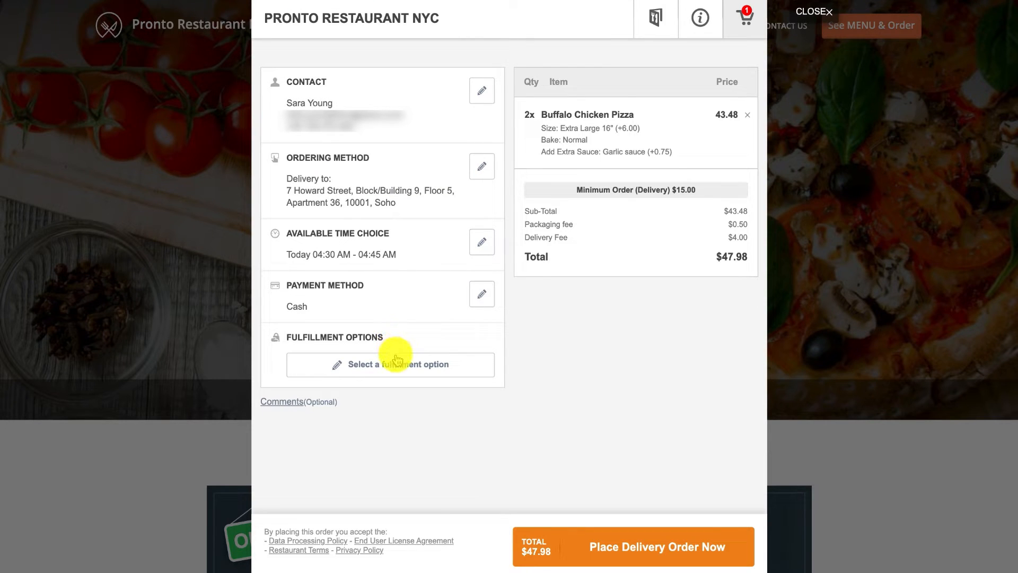
Choose in-person delivery and place the delivery order.
{"action": "left_click", "coordinate": [397, 360]}
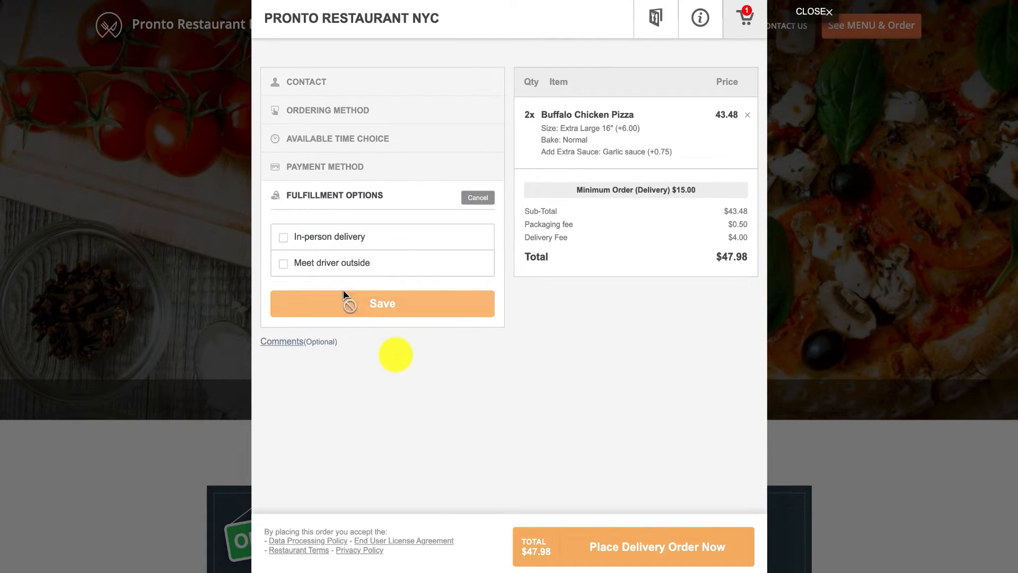
{"action": "left_click", "coordinate": [327, 238]}
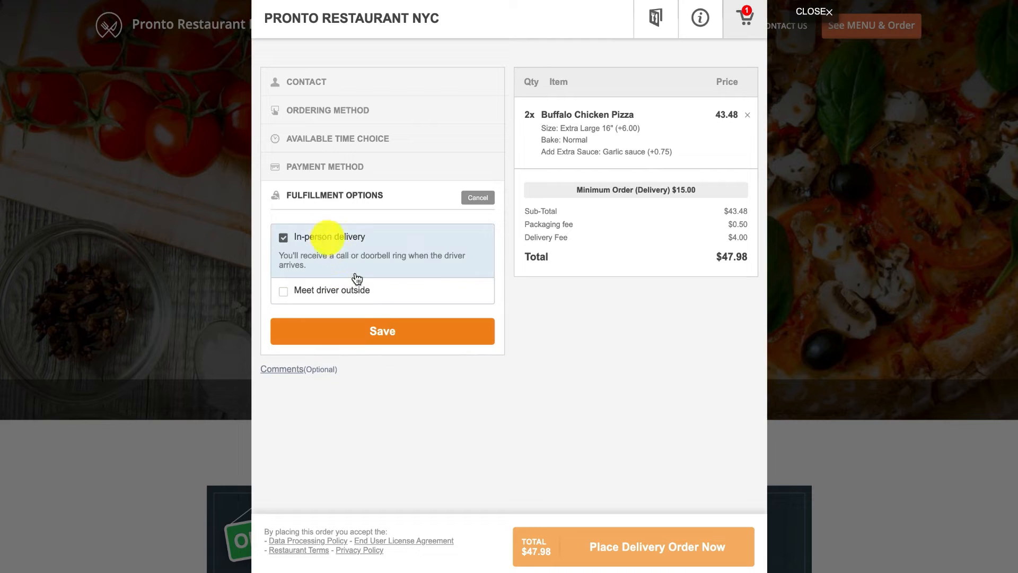
{"action": "left_click", "coordinate": [387, 333]}
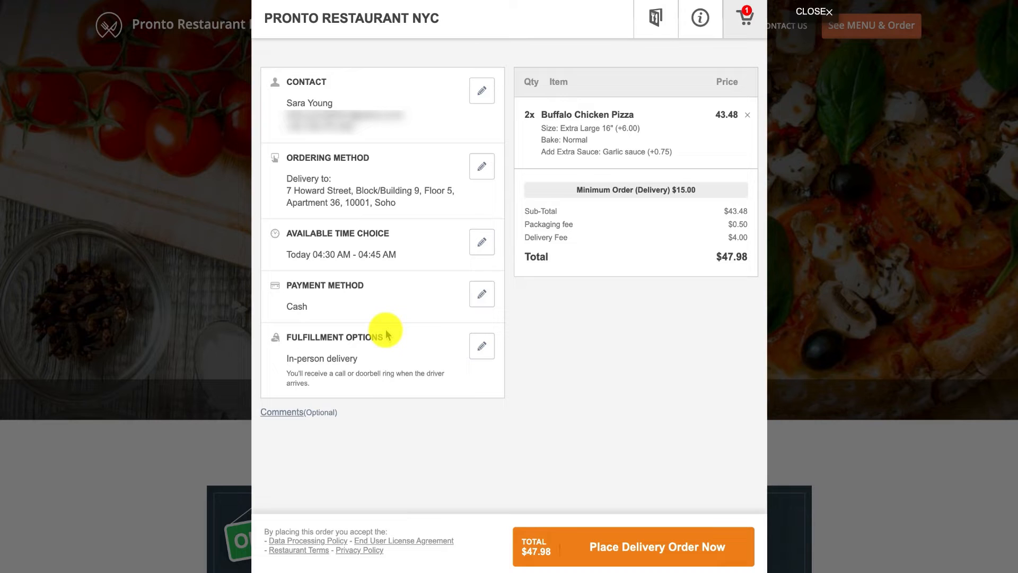
{"action": "left_click", "coordinate": [645, 545]}
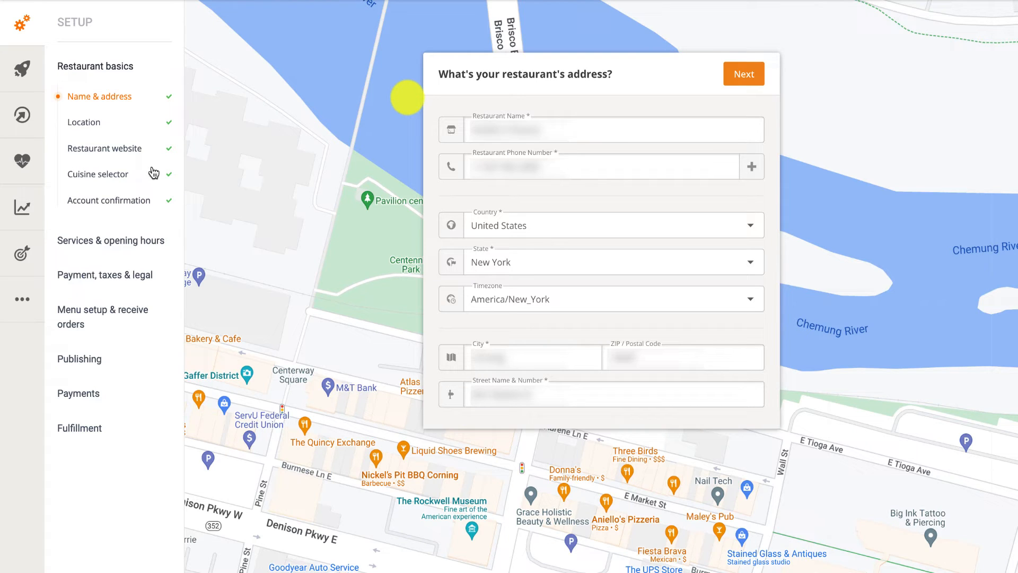
Open Reports > Extended > Delivery Heatmap to see the last 7 days of deliveries.
{"action": "left_click", "coordinate": [23, 208]}
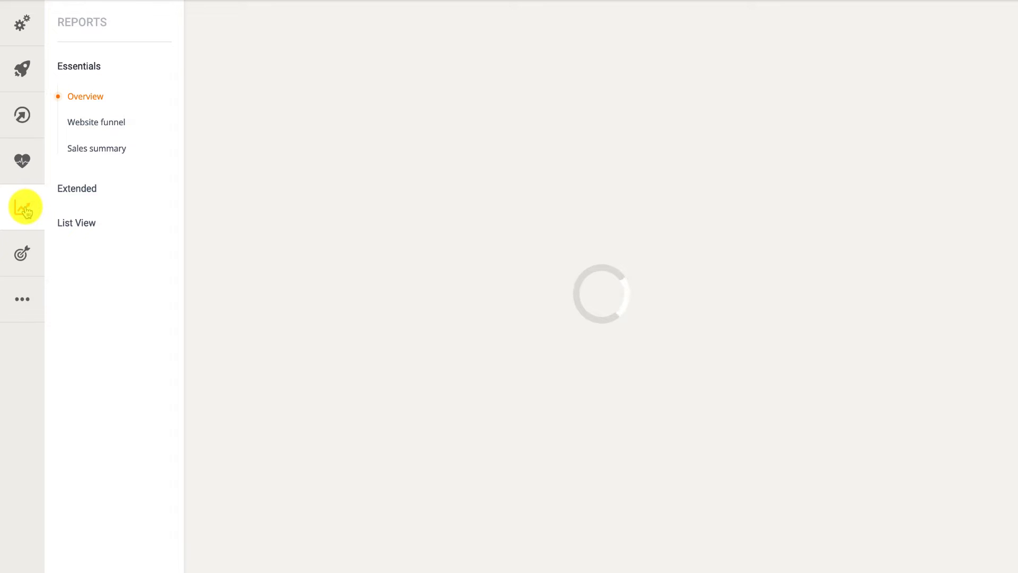
{"action": "left_click", "coordinate": [63, 191]}
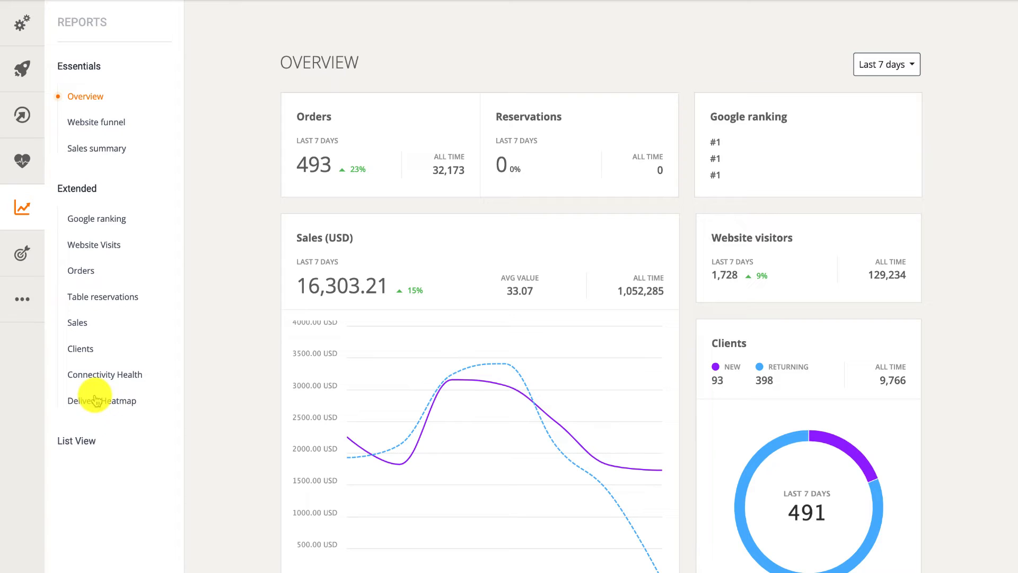
{"action": "left_click", "coordinate": [96, 401]}
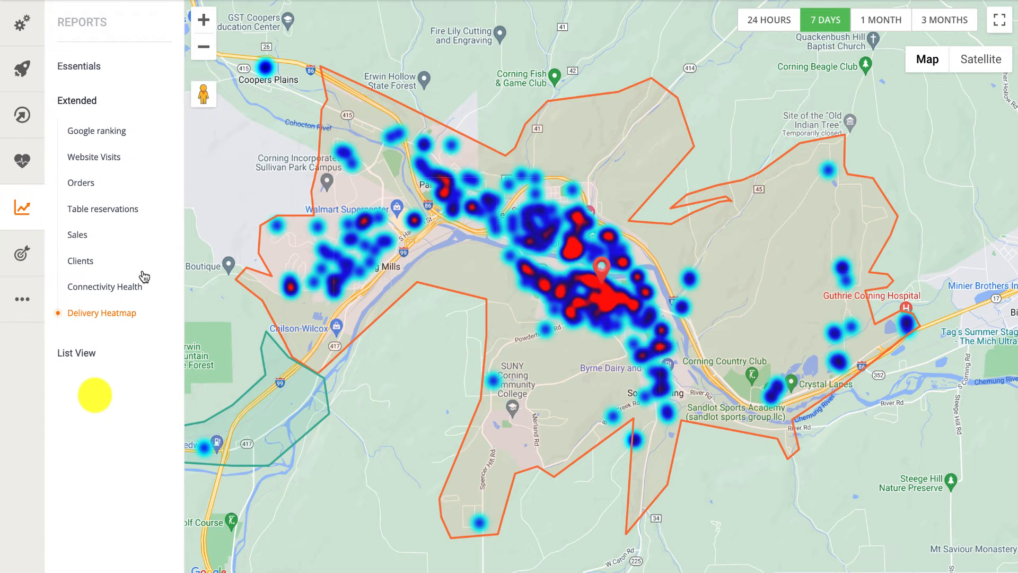
Zoom the delivery heatmap out and then back in around Corning.
{"action": "left_click", "coordinate": [207, 50]}
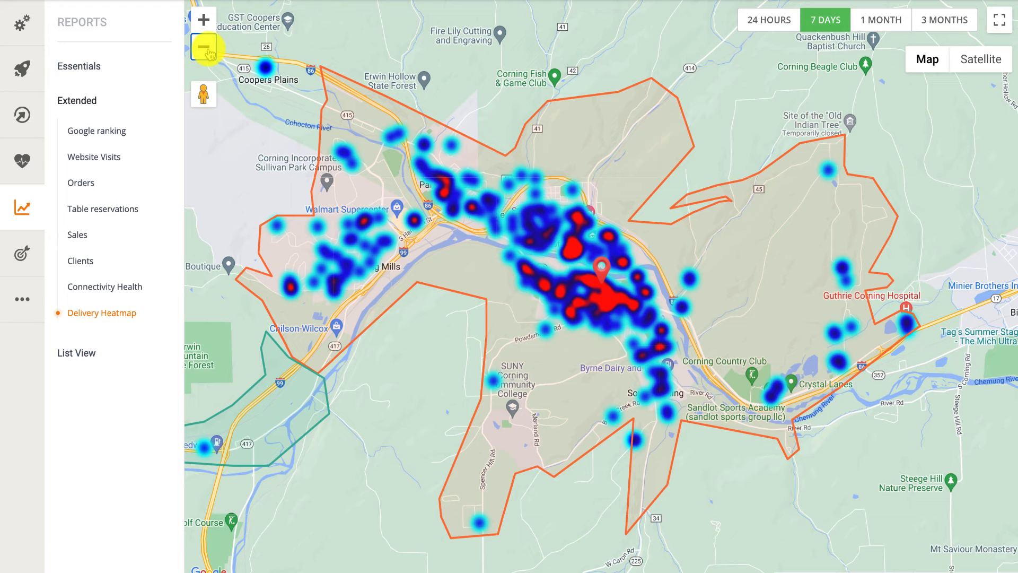
{"action": "left_click", "coordinate": [204, 47]}
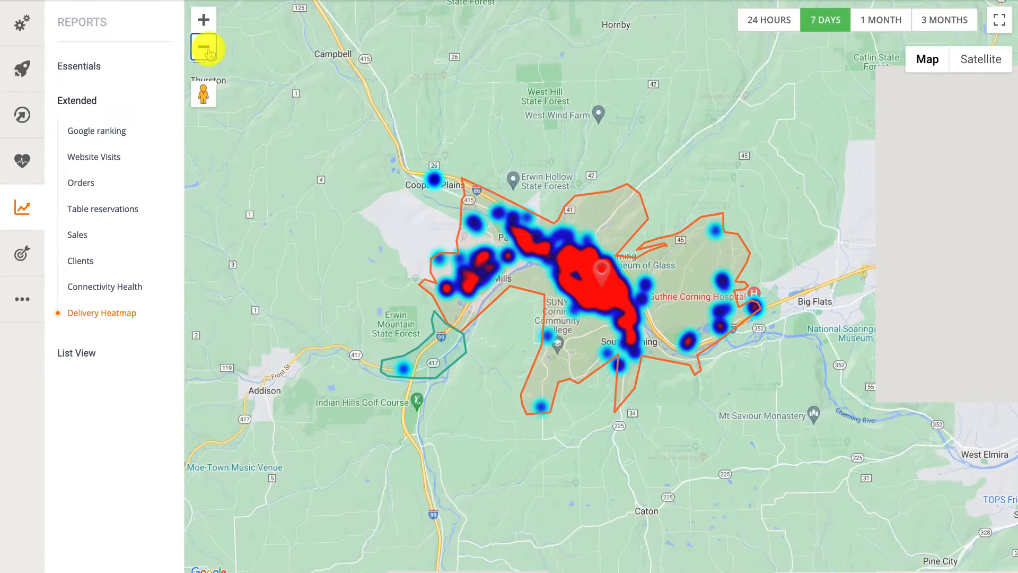
{"action": "left_click", "coordinate": [205, 20]}
{"action": "left_click", "coordinate": [205, 20]}
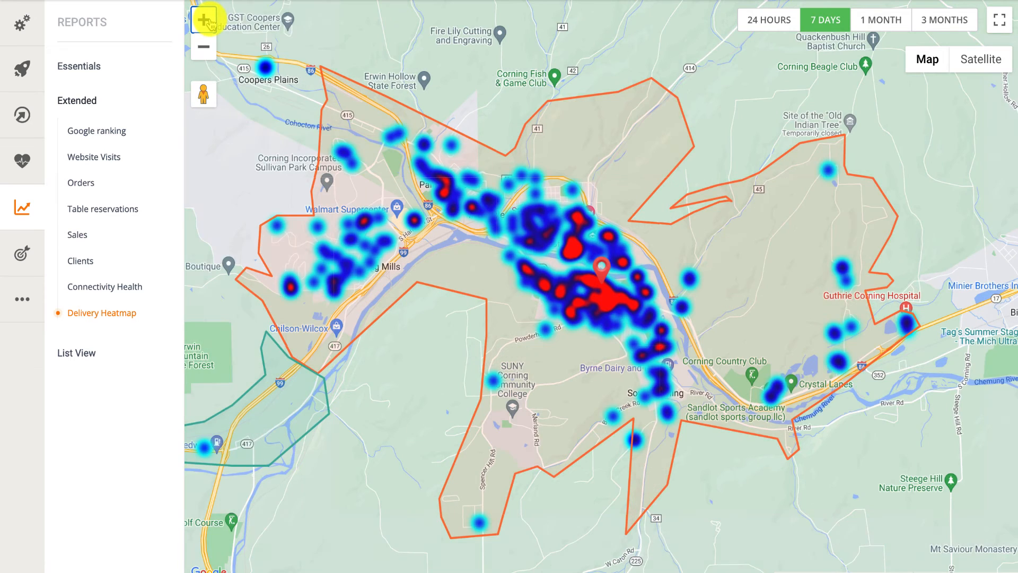
Compare the heatmap for the last 24 hours, 7 days, 1 month and 3 months.
{"action": "left_click", "coordinate": [762, 31]}
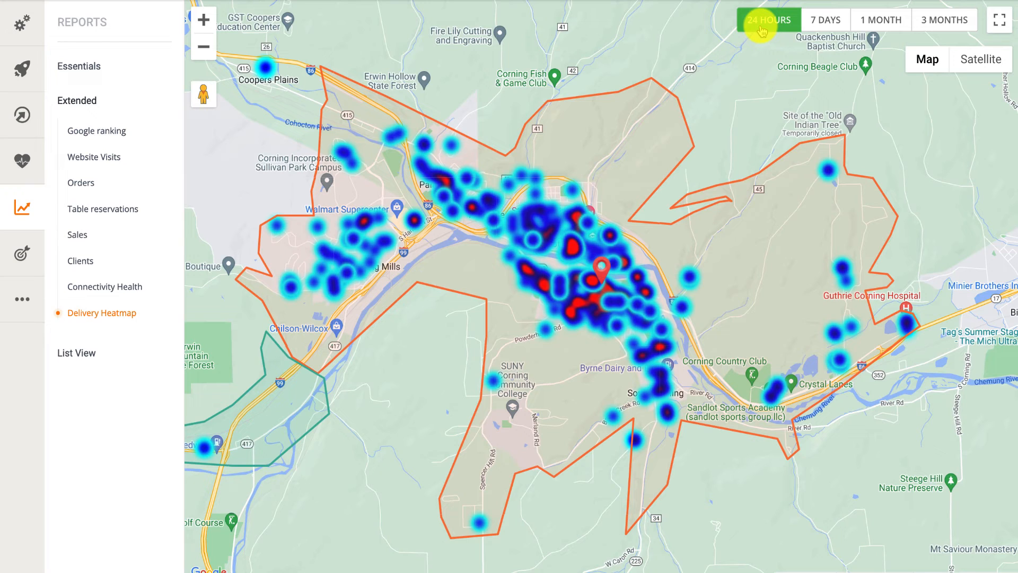
{"action": "left_click", "coordinate": [822, 22]}
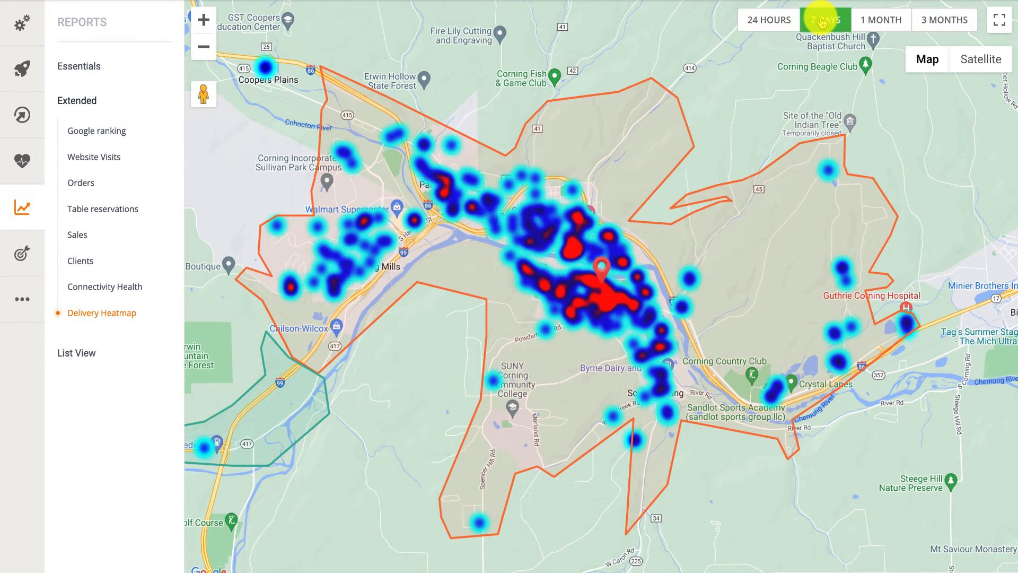
{"action": "left_click", "coordinate": [874, 21]}
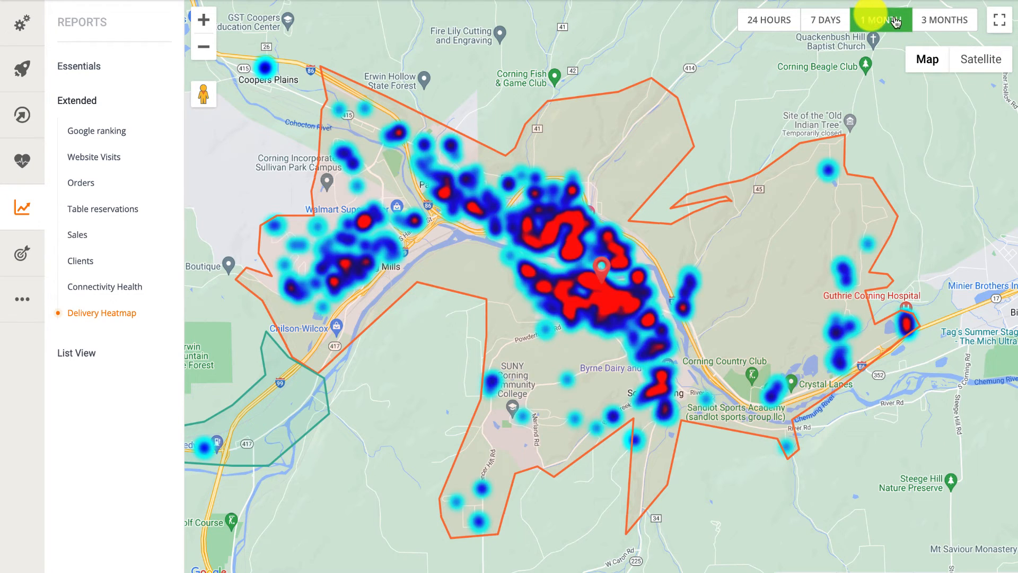
{"action": "left_click", "coordinate": [931, 23]}
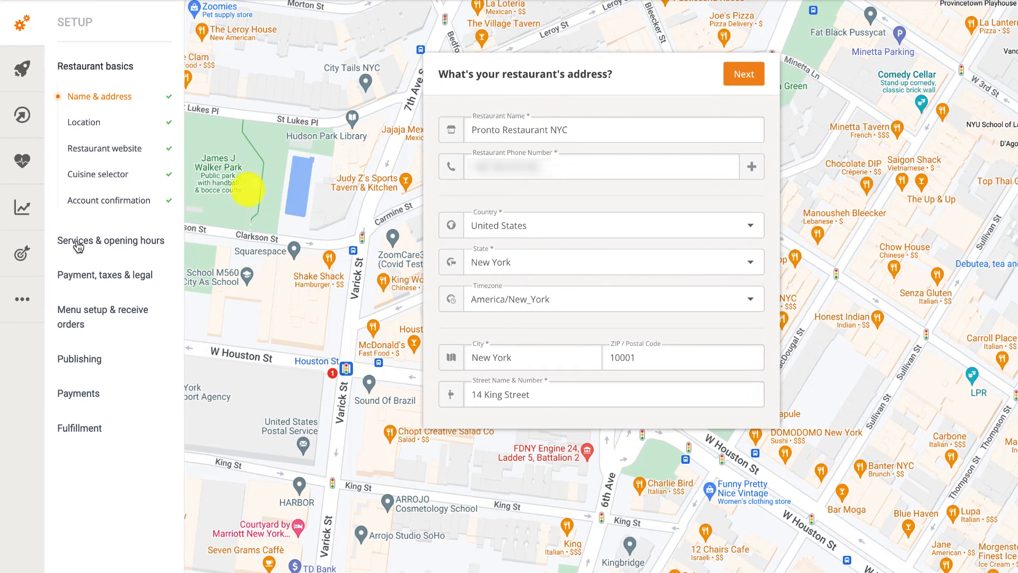
Add a new self-made promo deal of type Free delivery under Marketing.
{"action": "left_click", "coordinate": [26, 252]}
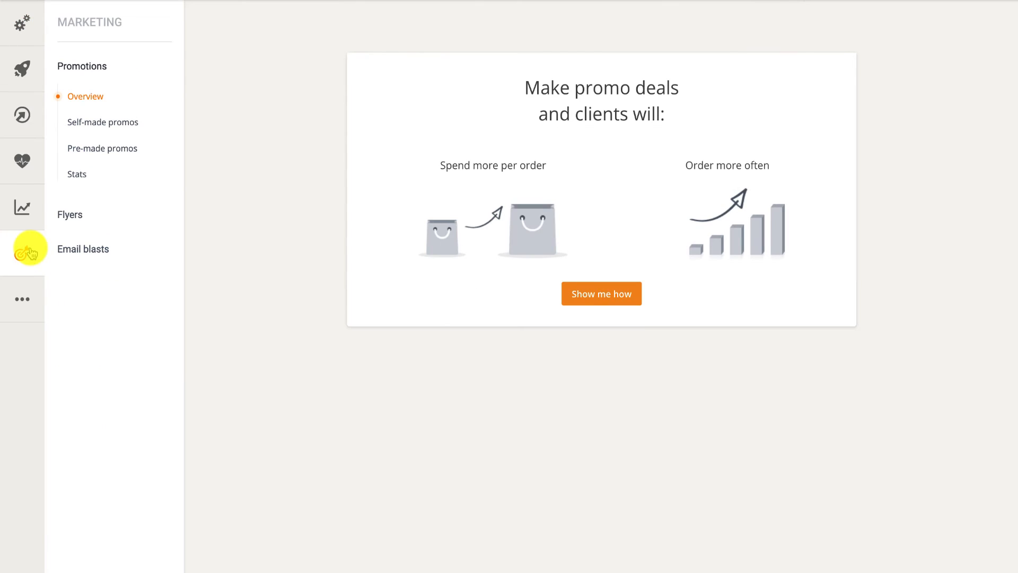
{"action": "left_click", "coordinate": [99, 123]}
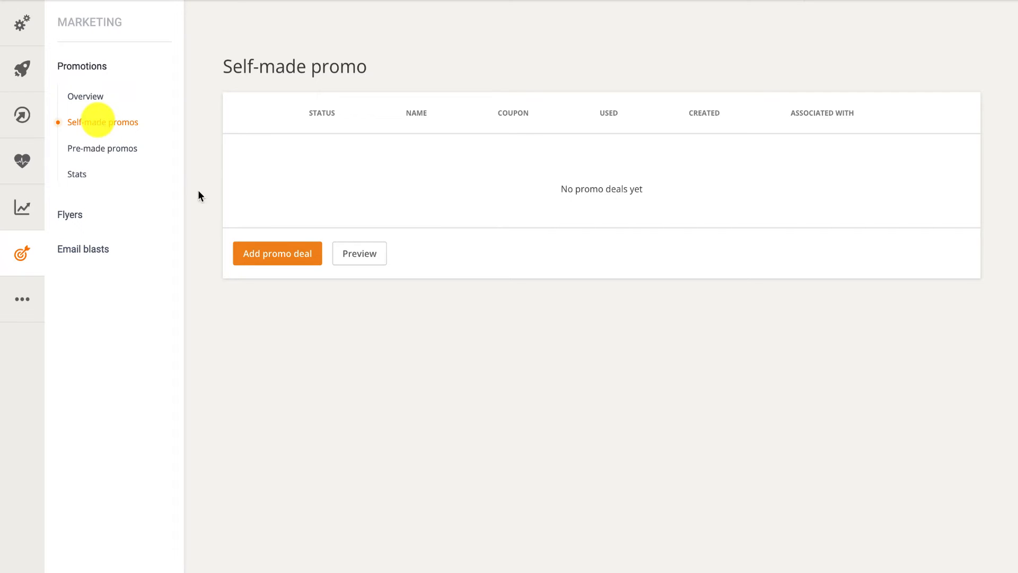
{"action": "left_click", "coordinate": [285, 249]}
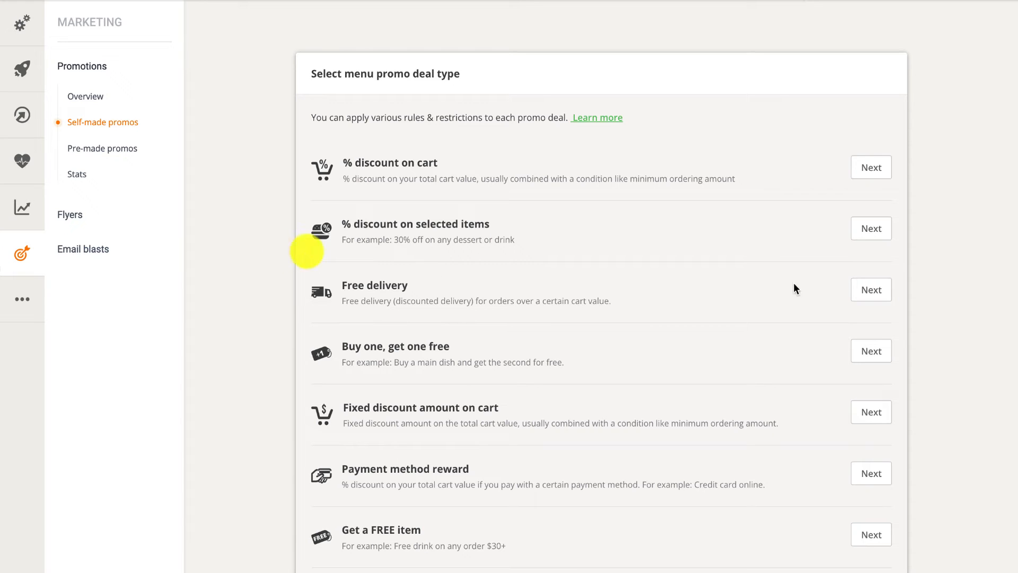
{"action": "left_click", "coordinate": [857, 290]}
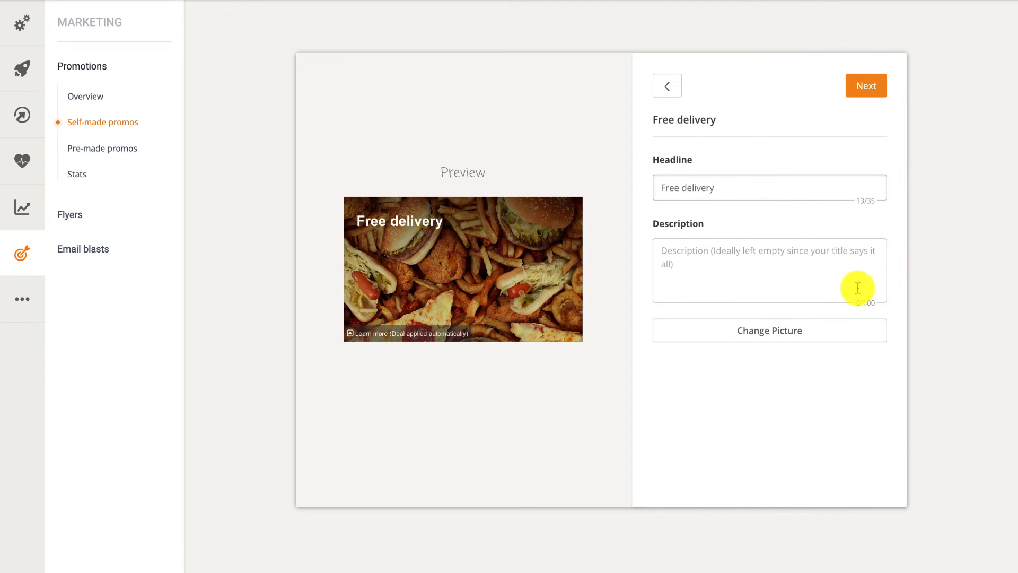
Pick the green Special Offer image from the Other category as the promo picture.
{"action": "left_click", "coordinate": [819, 331]}
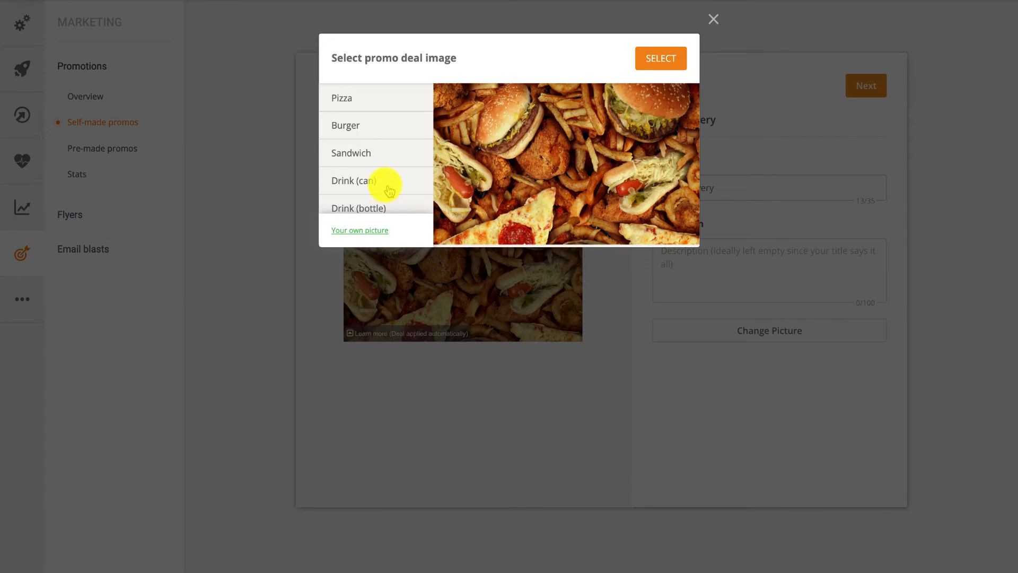
{"action": "scroll", "coordinate": [388, 189], "scroll_direction": "down", "scroll_amount": 4}
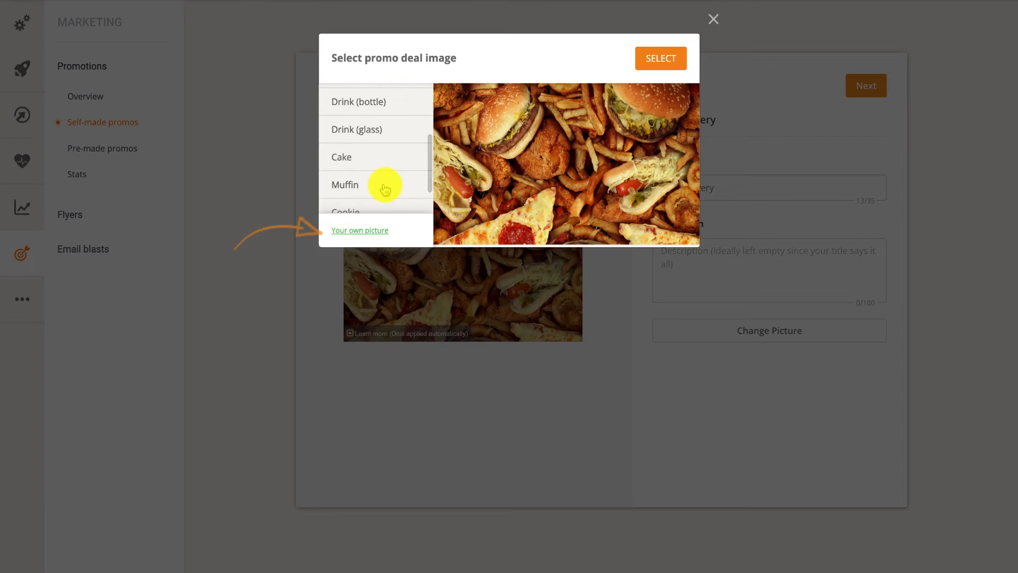
{"action": "scroll", "coordinate": [385, 190], "scroll_direction": "down", "scroll_amount": 1}
{"action": "left_click", "coordinate": [358, 201]}
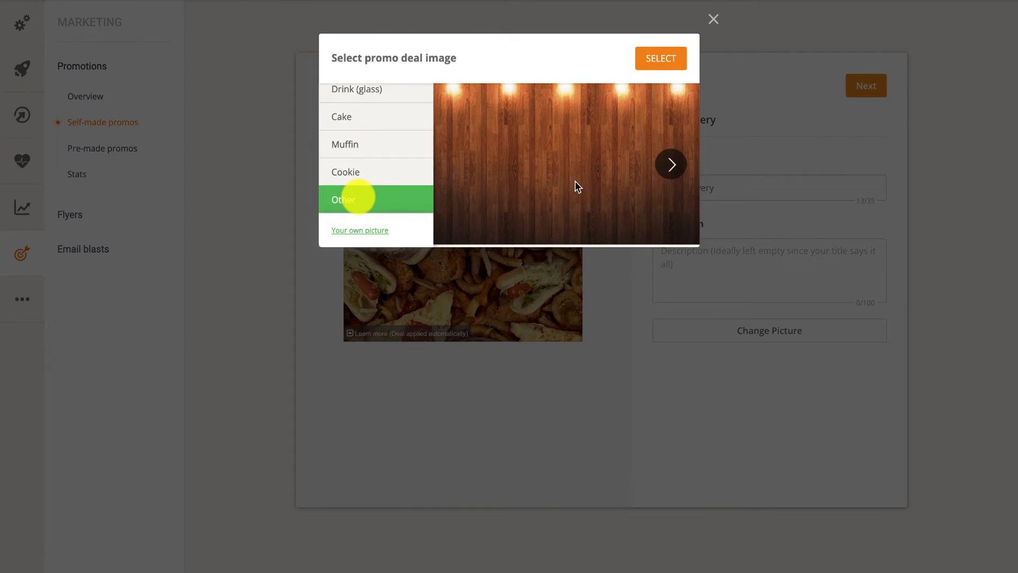
{"action": "left_click", "coordinate": [673, 166]}
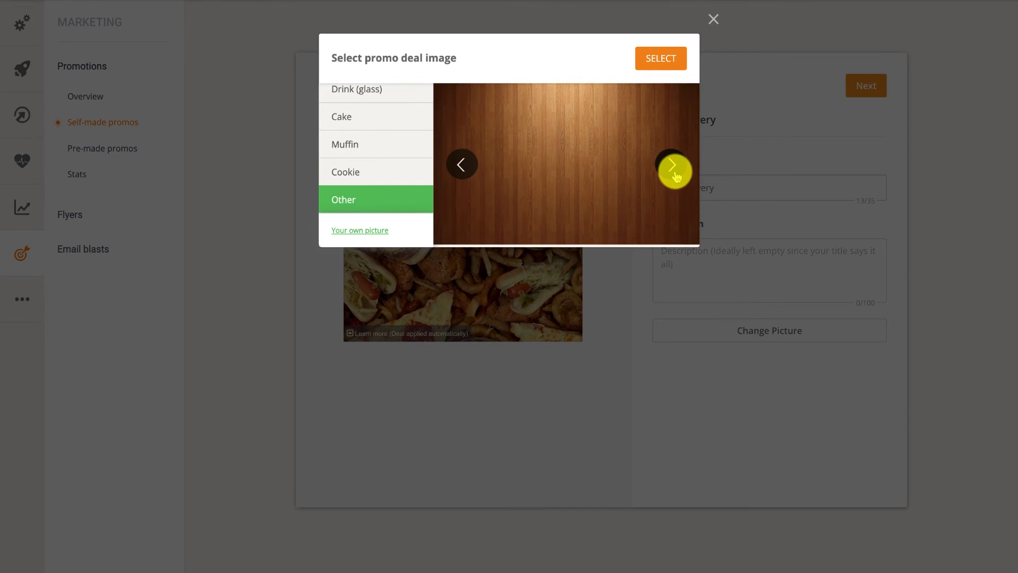
{"action": "left_click", "coordinate": [672, 165]}
{"action": "left_click", "coordinate": [673, 169]}
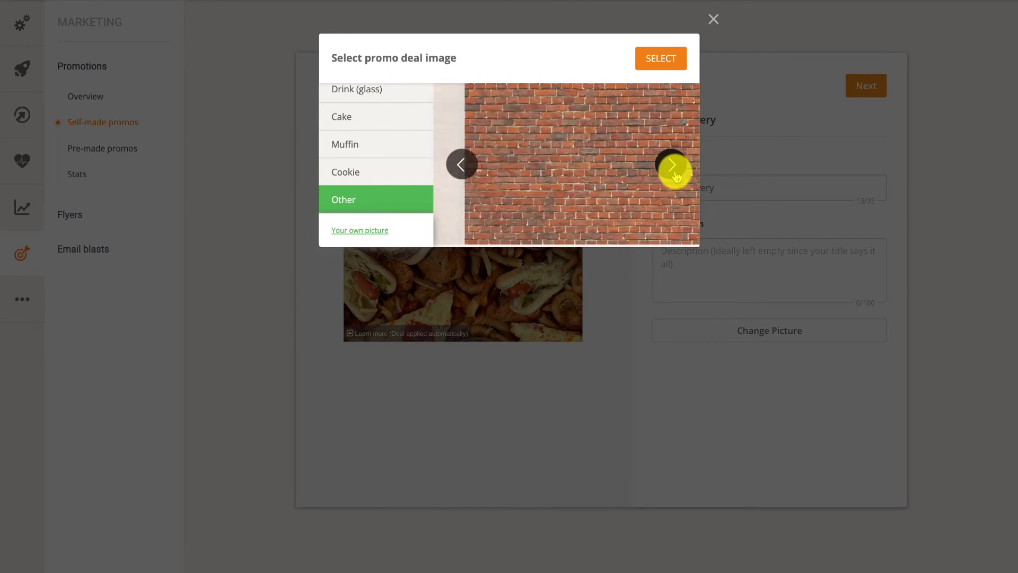
{"action": "left_click", "coordinate": [673, 169]}
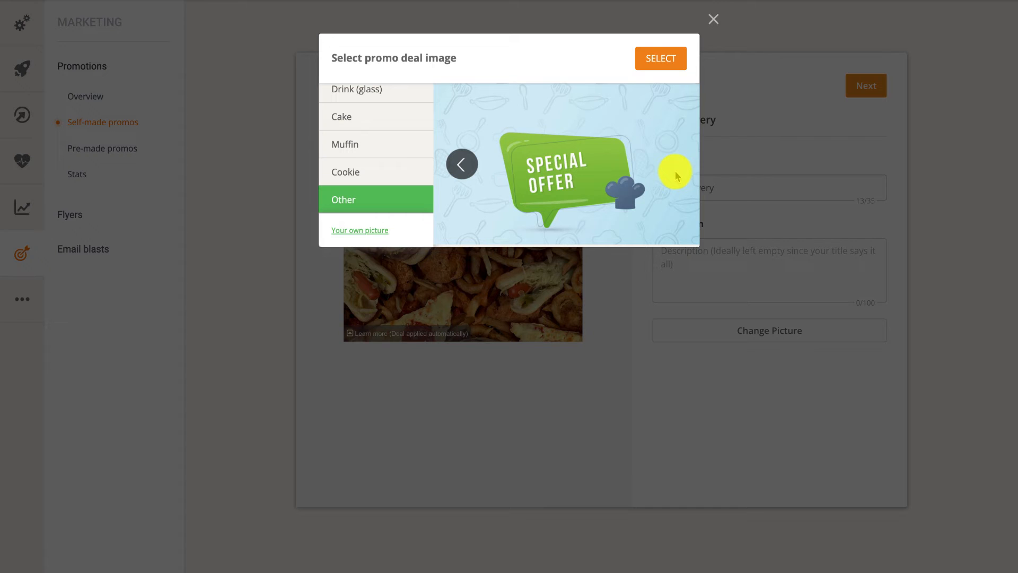
{"action": "left_click", "coordinate": [663, 59]}
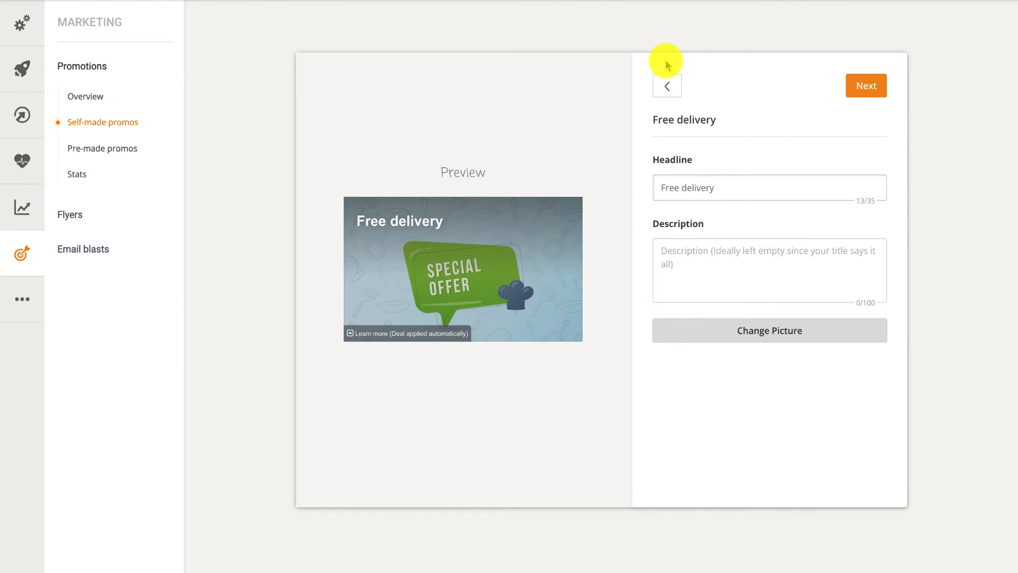
Set a 20 USD minimum order for the free delivery discount.
{"action": "left_click", "coordinate": [854, 87]}
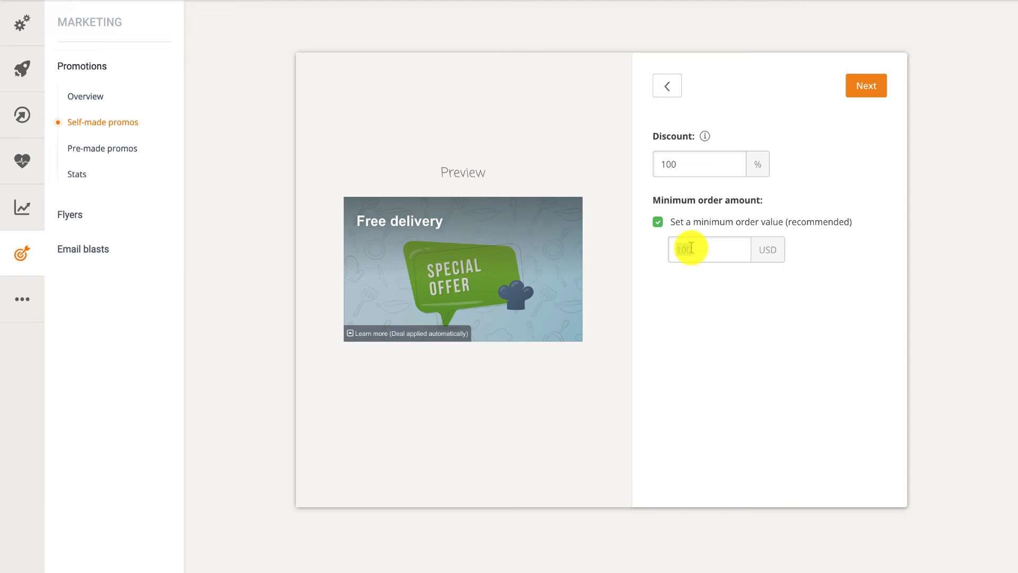
{"action": "type", "text": "20"}
{"action": "left_click", "coordinate": [852, 87]}
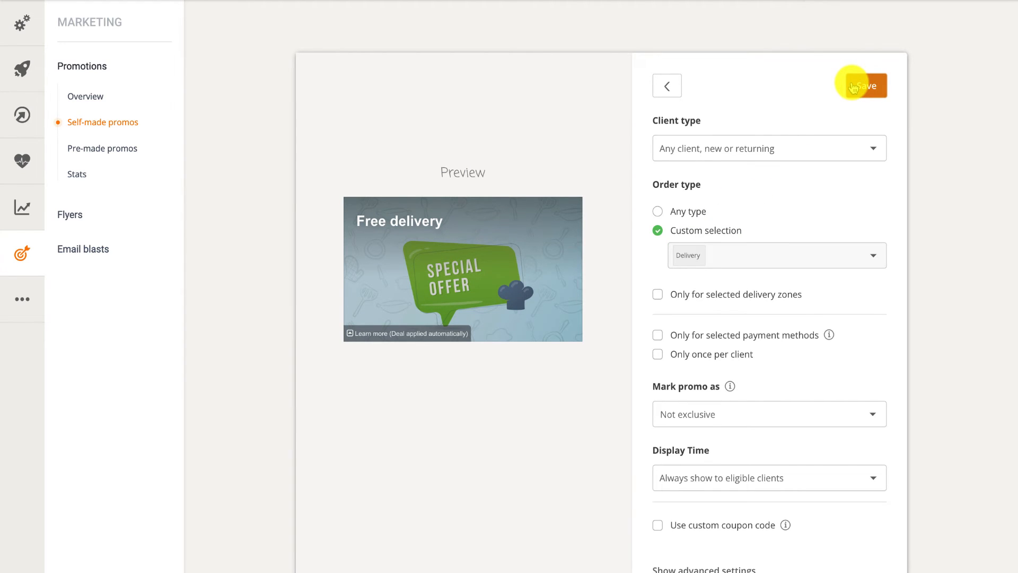
Keep the promo open to any client, apply it to all delivery zones, and save.
{"action": "left_click", "coordinate": [870, 149]}
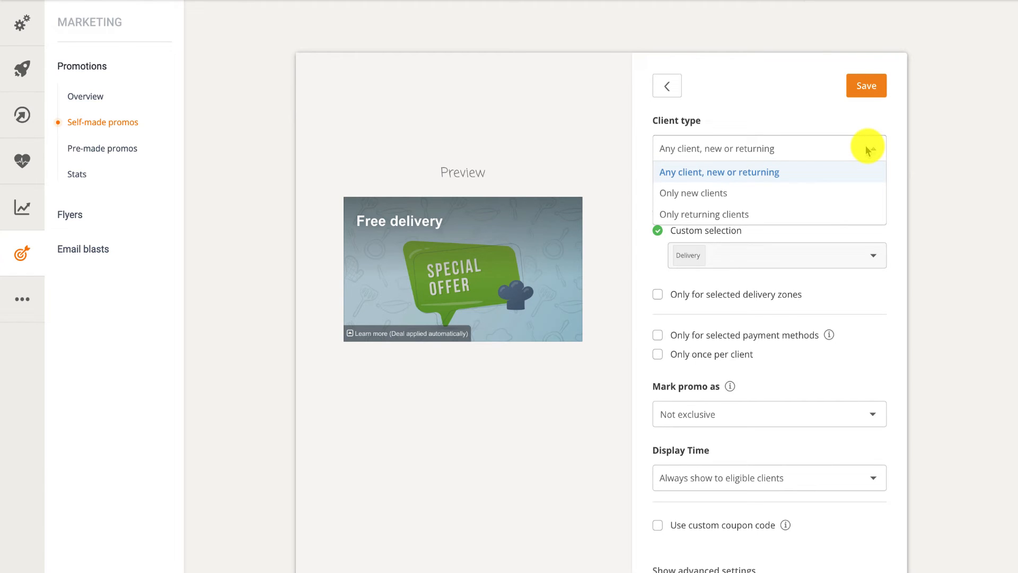
{"action": "left_click", "coordinate": [734, 173]}
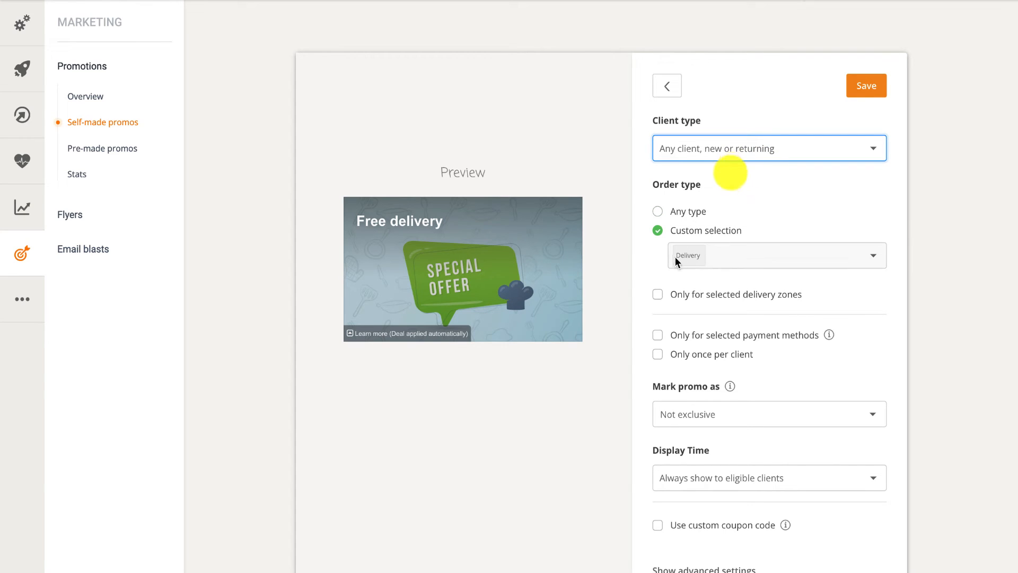
{"action": "left_click", "coordinate": [658, 295]}
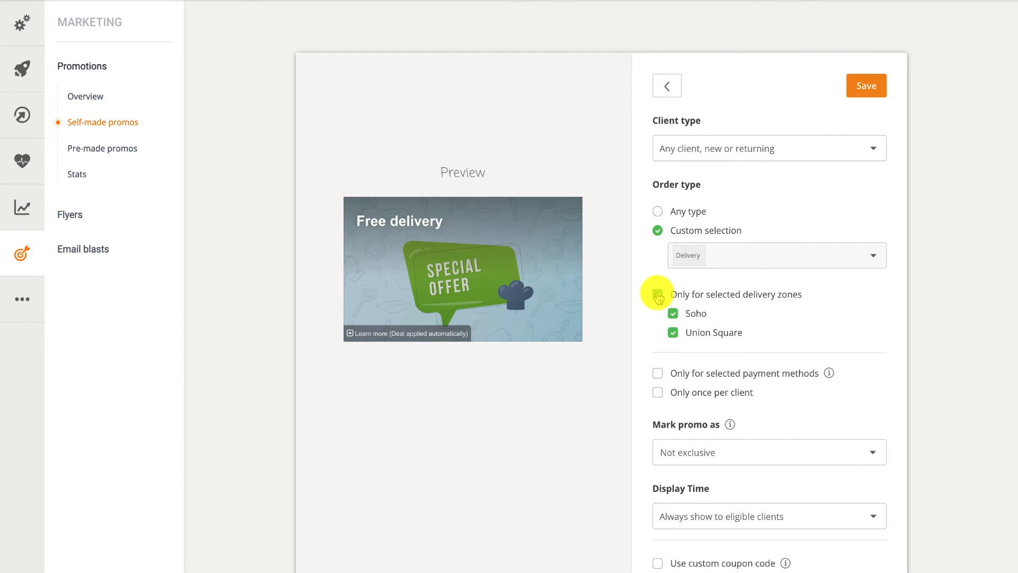
{"action": "left_click", "coordinate": [657, 294]}
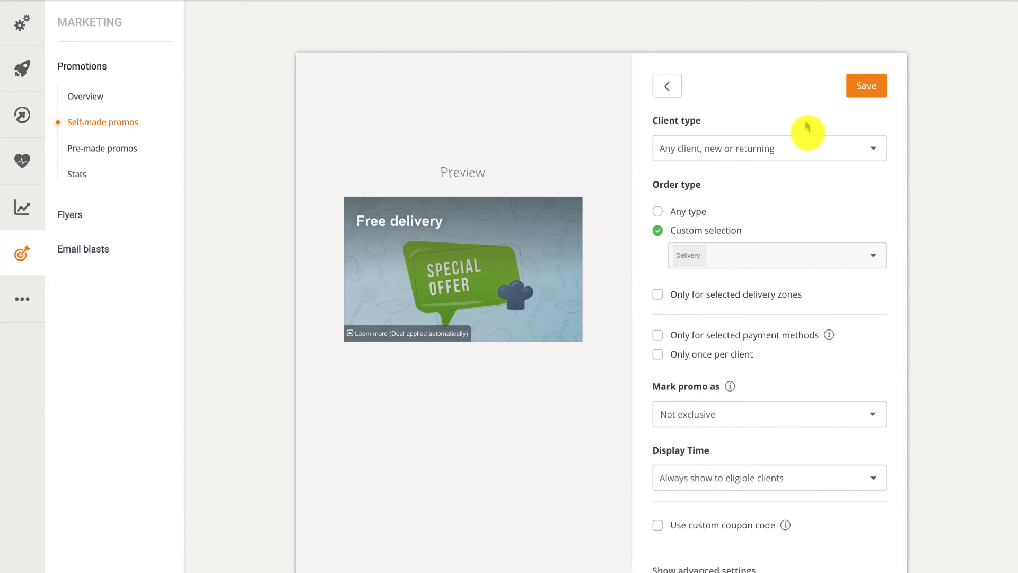
{"action": "left_click", "coordinate": [852, 91]}
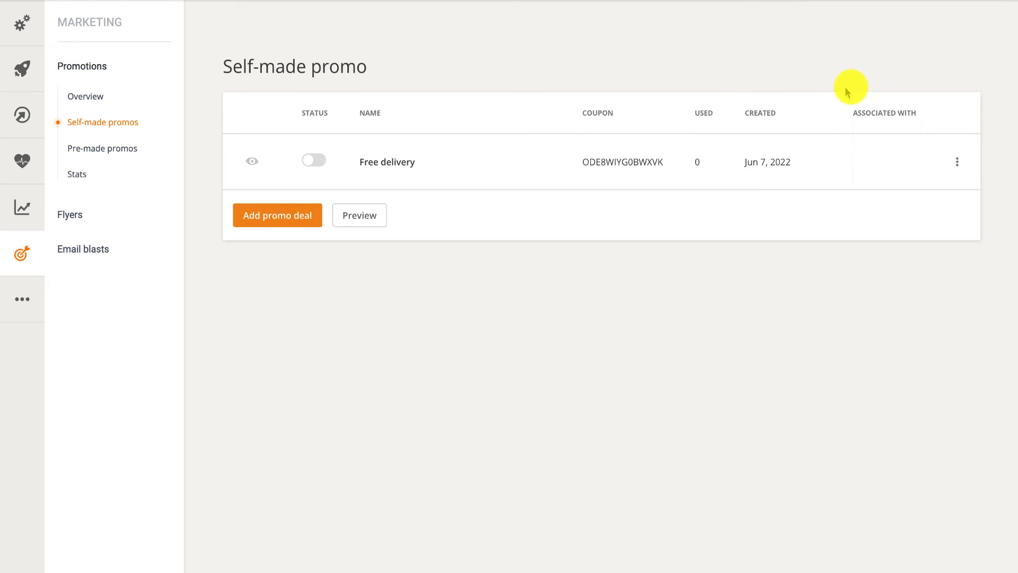
Turn on the Free delivery promo's status and bring up the menu preview settings.
{"action": "left_click", "coordinate": [317, 160]}
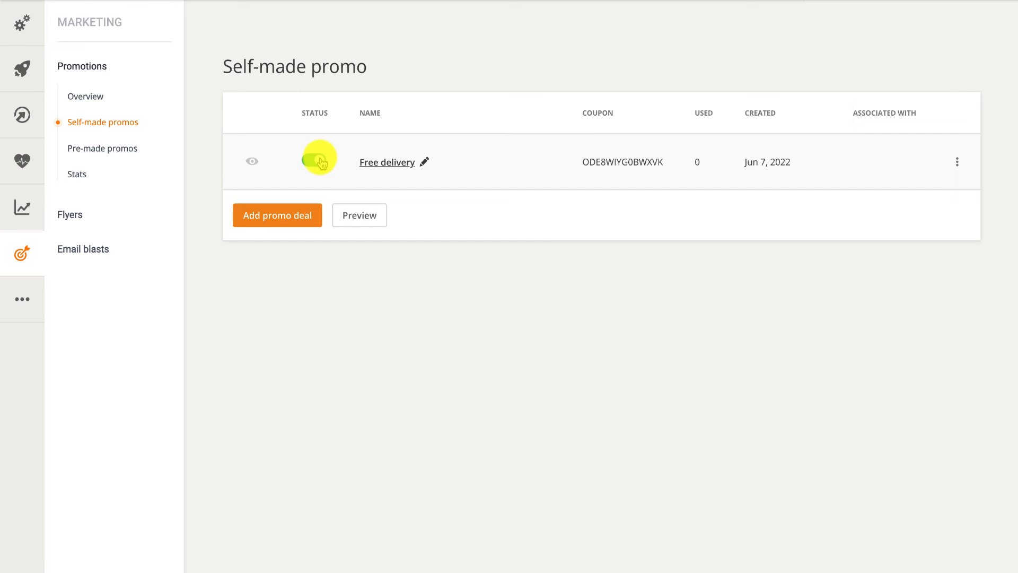
{"action": "left_click", "coordinate": [356, 210]}
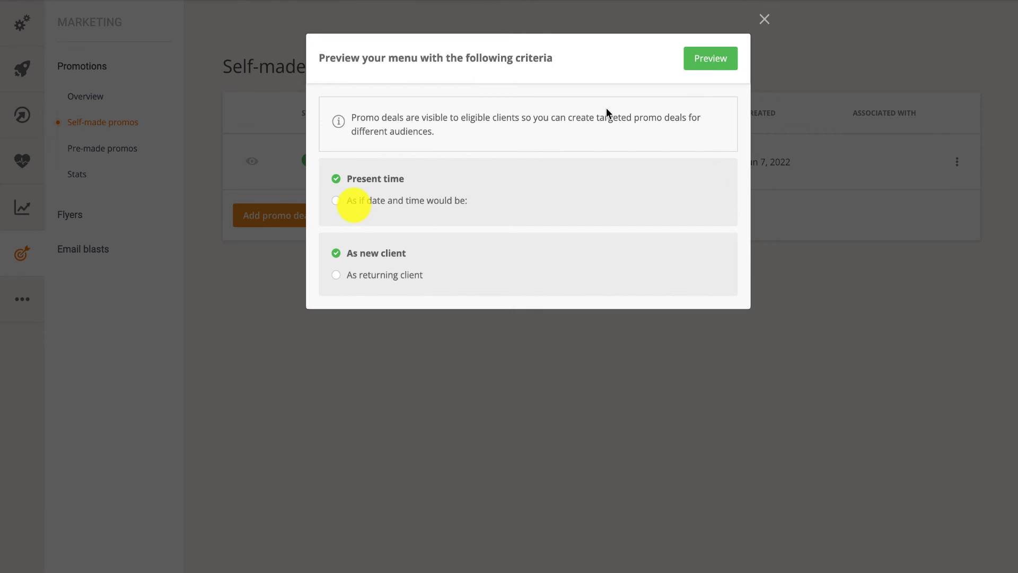
Preview the menu at present time as a new client to show the Free delivery banner.
{"action": "left_click", "coordinate": [702, 62]}
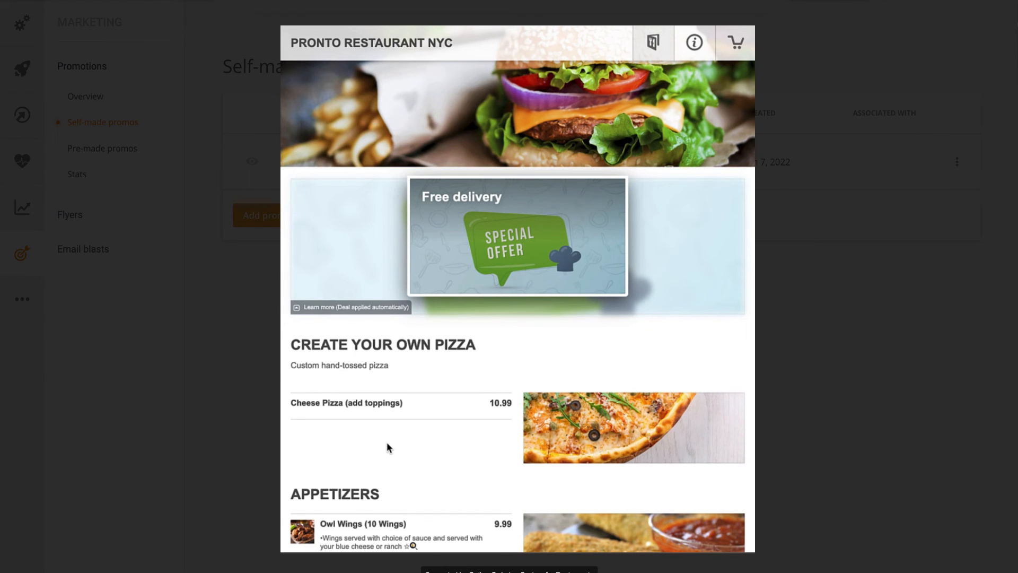
Add an Extra Large 16" Woodstock Pizza with extra Garlic sauce ($21.74) to the cart.
{"action": "scroll", "coordinate": [386, 446], "scroll_direction": "down", "scroll_amount": 2}
{"action": "scroll", "coordinate": [388, 447], "scroll_direction": "down", "scroll_amount": 3}
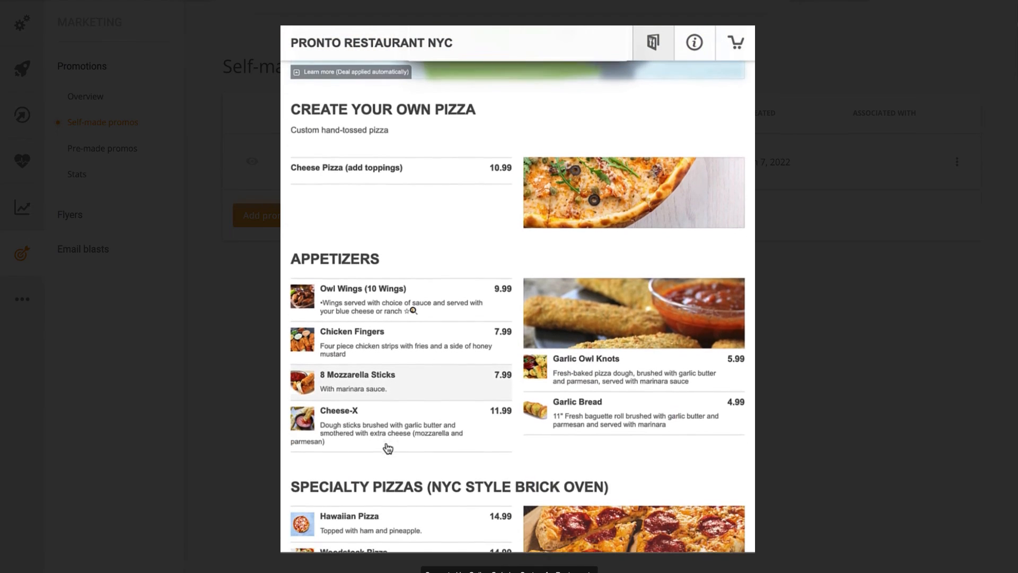
{"action": "scroll", "coordinate": [388, 449], "scroll_direction": "down", "scroll_amount": 2}
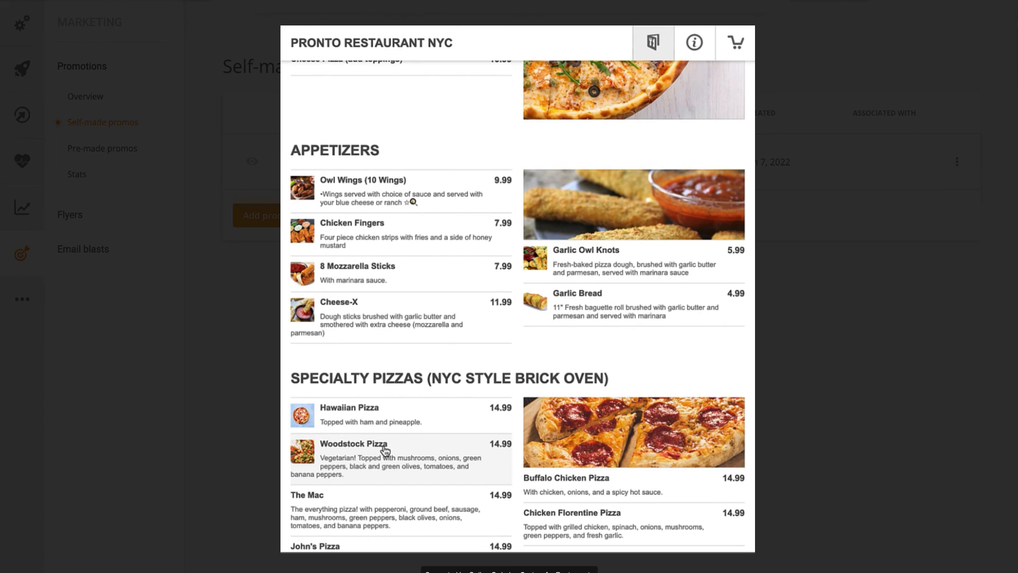
{"action": "left_click", "coordinate": [385, 450]}
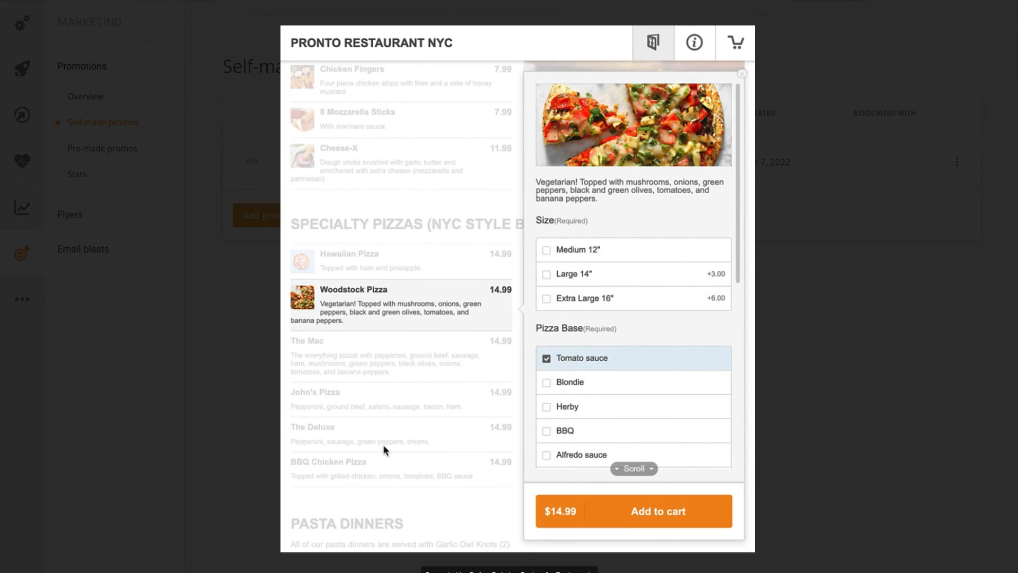
{"action": "left_click", "coordinate": [546, 299]}
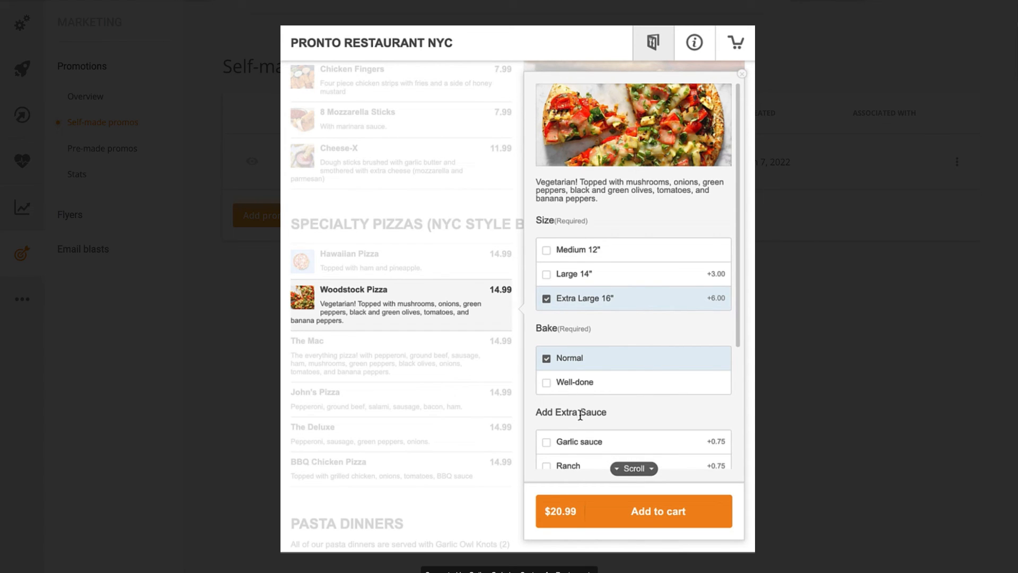
{"action": "left_click", "coordinate": [596, 449]}
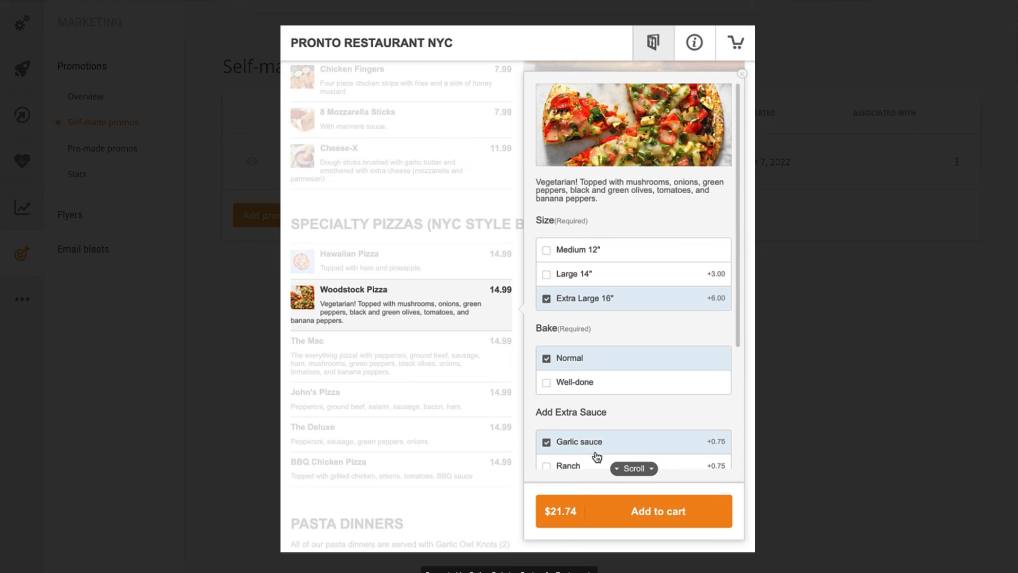
{"action": "left_click", "coordinate": [637, 508]}
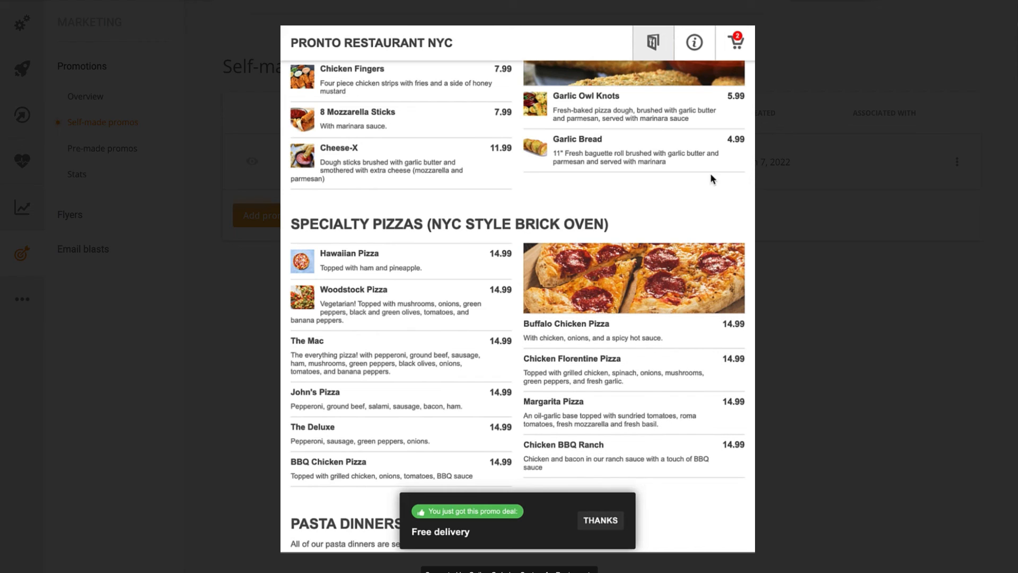
From the cart checkout, save the customer's first name, last name, e-mail and telephone number.
{"action": "left_click", "coordinate": [735, 44]}
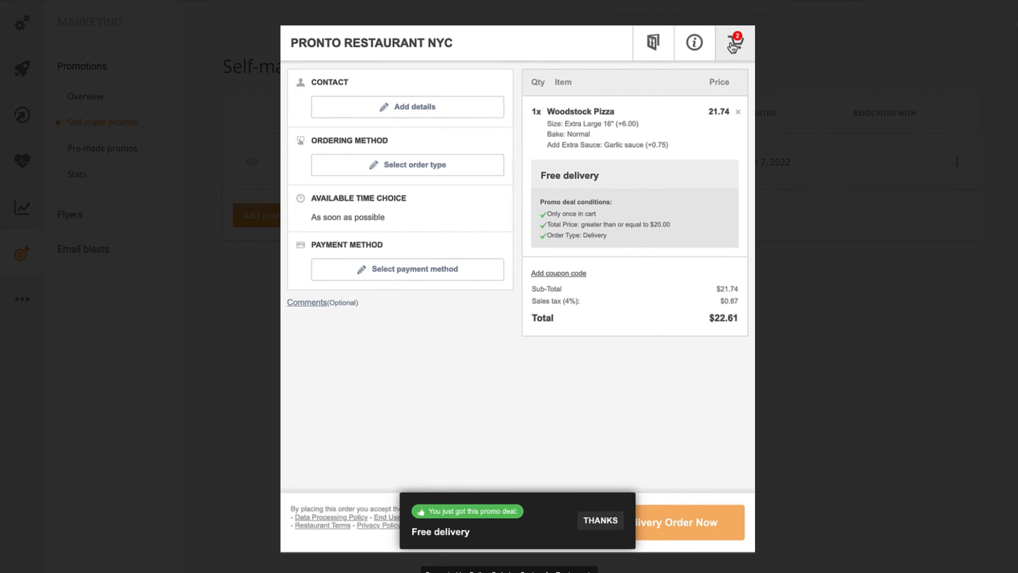
{"action": "left_click", "coordinate": [460, 117]}
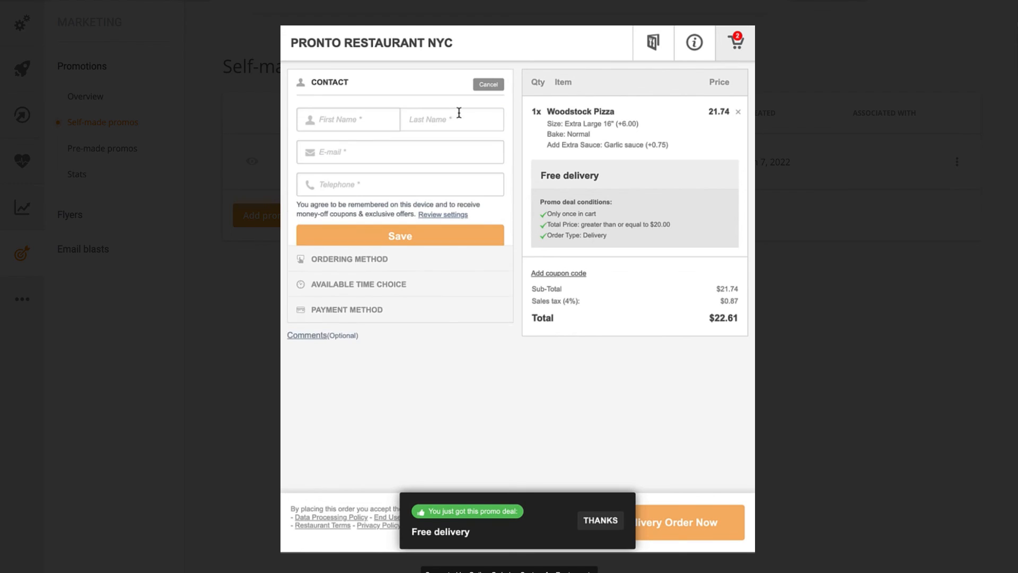
{"action": "left_click", "coordinate": [378, 121]}
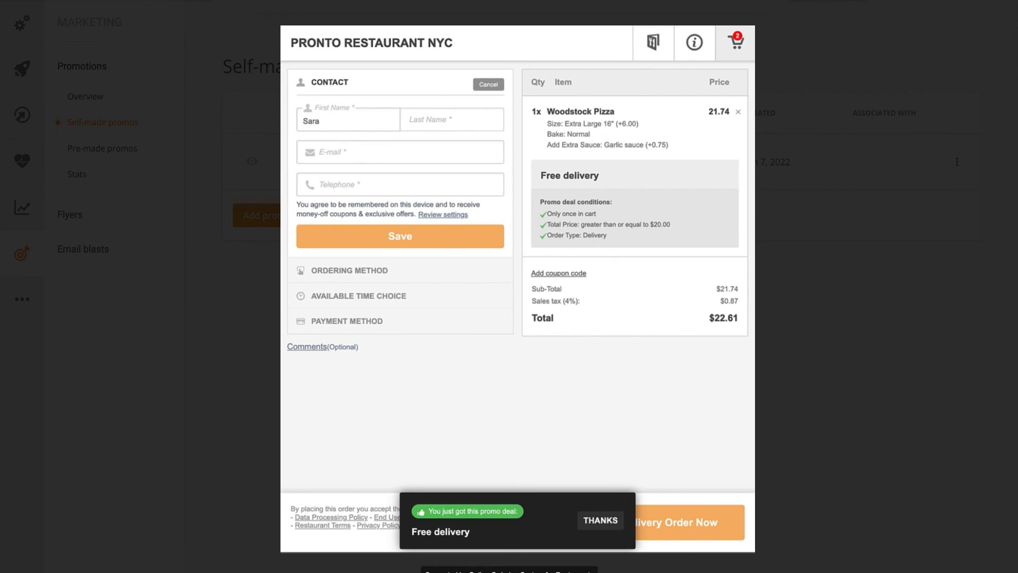
{"action": "key", "text": "Tab"}
{"action": "key", "text": "Tab"}
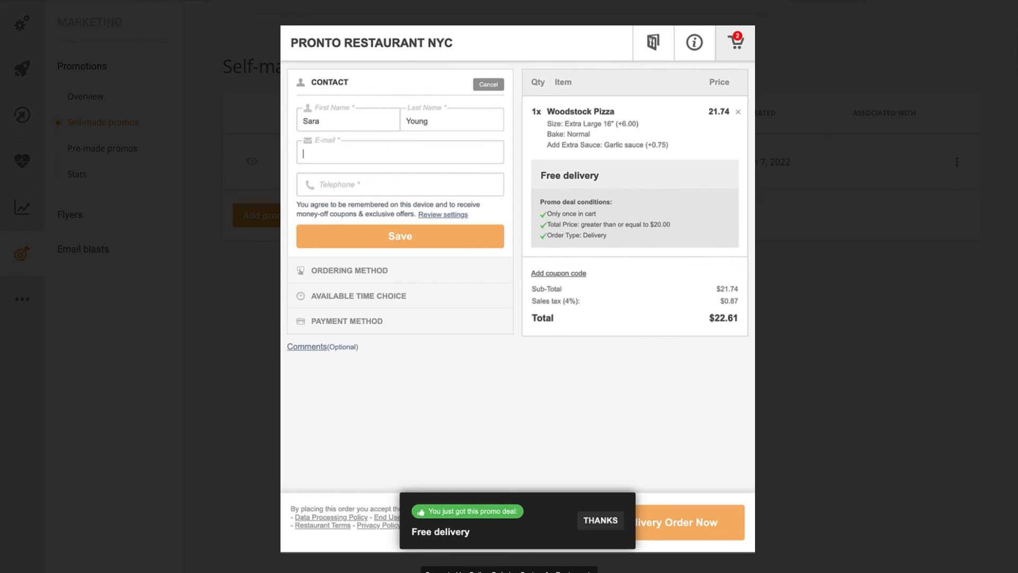
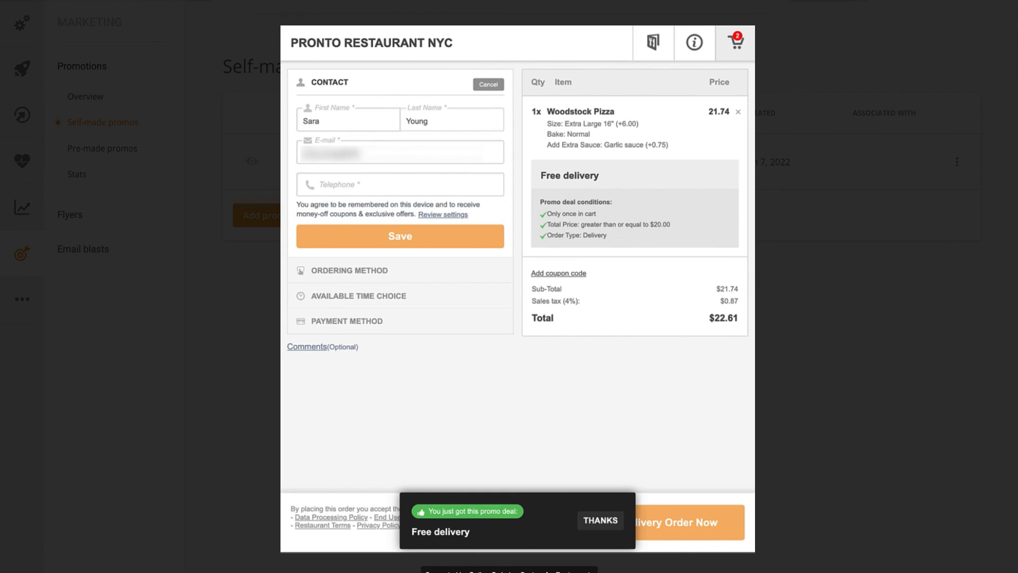
{"action": "key", "text": "Tab"}
{"action": "type", "text": "1234567890"}
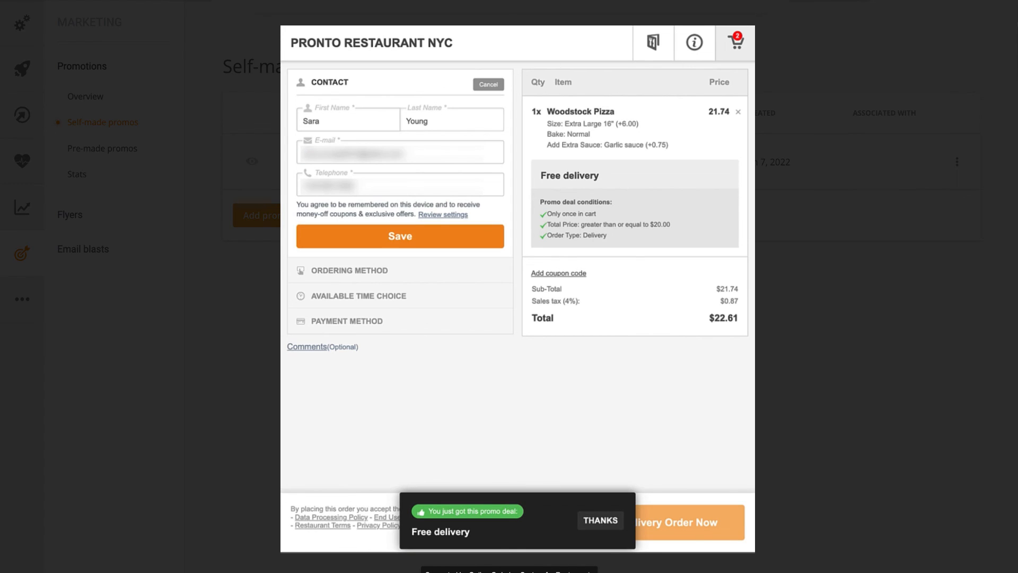
{"action": "left_click", "coordinate": [411, 233]}
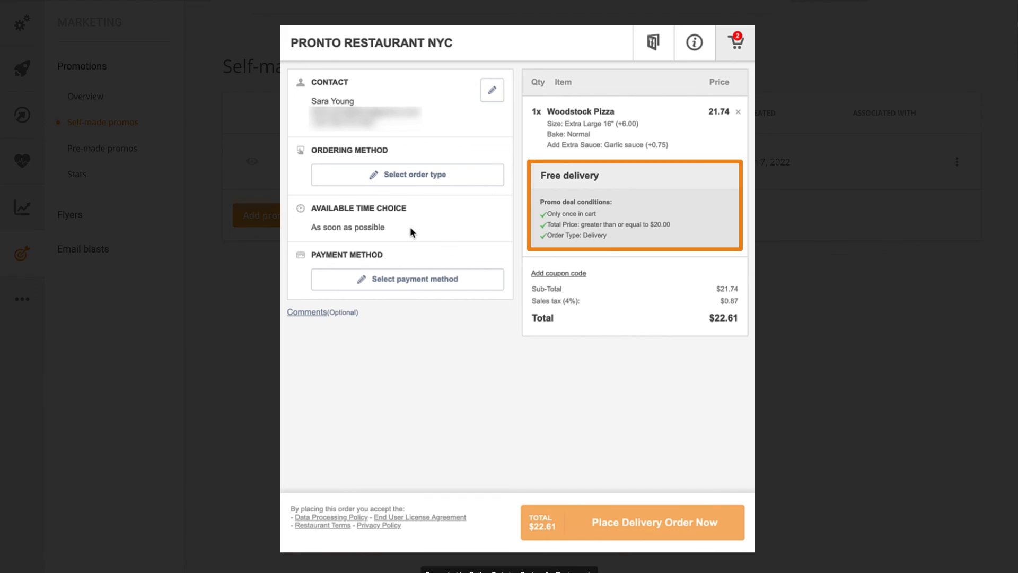
Choose Delivery as the order type and enter the delivery street, town and postcode.
{"action": "left_click", "coordinate": [396, 175]}
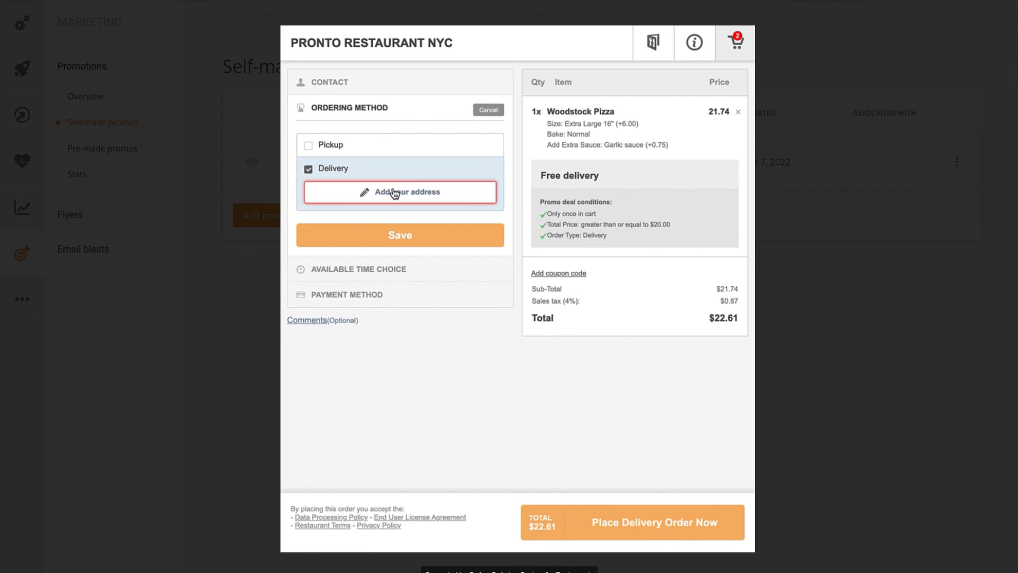
{"action": "left_click", "coordinate": [394, 192]}
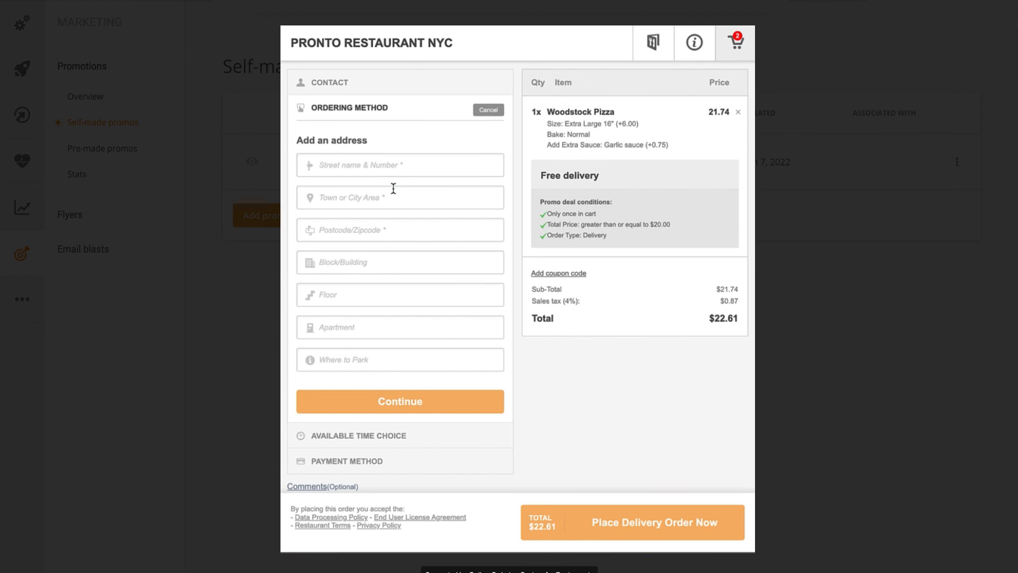
{"action": "left_click", "coordinate": [392, 168]}
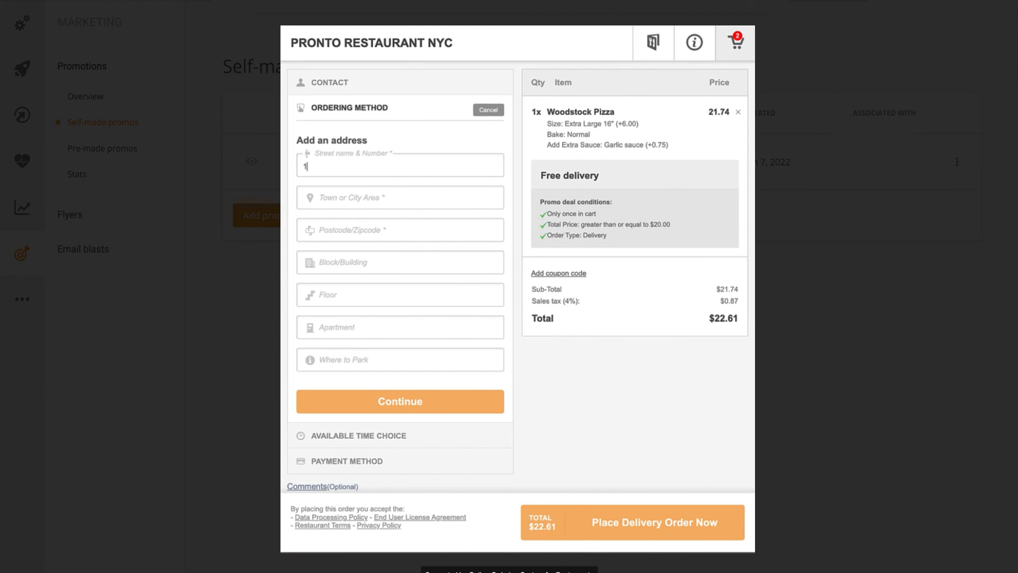
{"action": "key", "text": "Tab"}
{"action": "type", "text": "New York"}
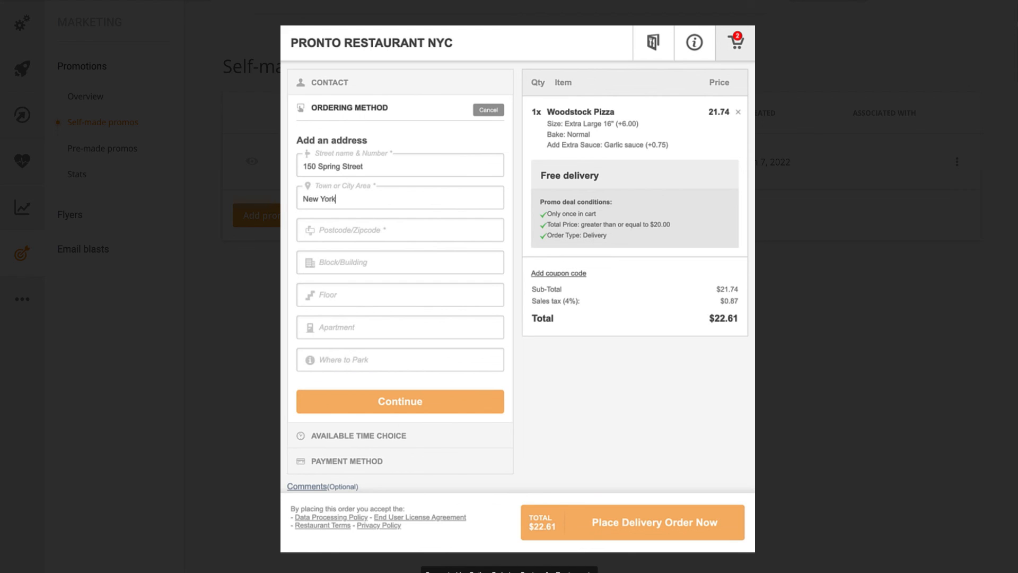
{"action": "key", "text": "Tab"}
{"action": "type", "text": "10012"}
Add the block, floor and apartment numbers to the address and submit it.
{"action": "key", "text": "Tab"}
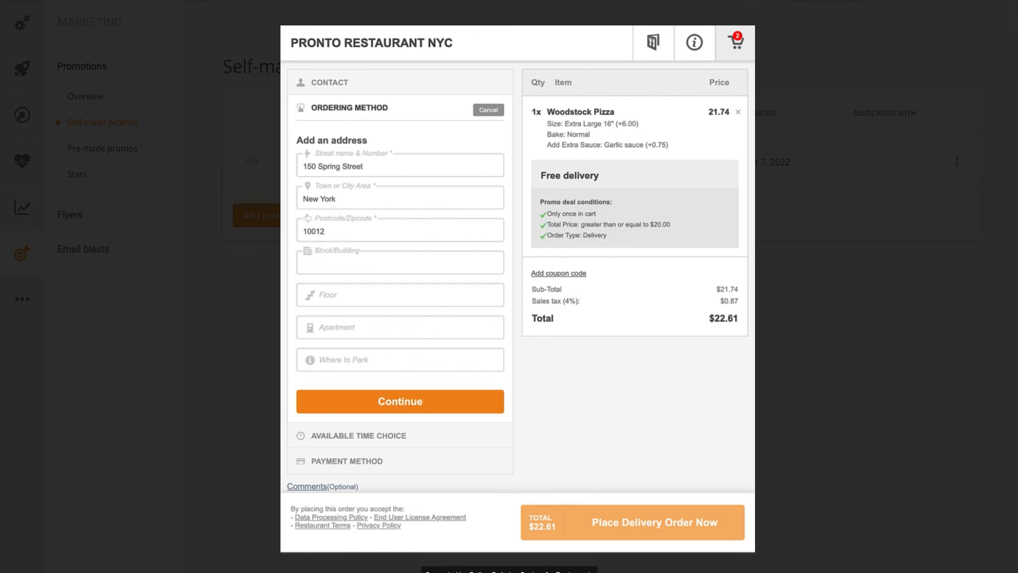
{"action": "type", "text": "5"}
{"action": "key", "text": "Tab"}
{"action": "type", "text": "8"}
{"action": "key", "text": "Tab"}
{"action": "type", "text": "36"}
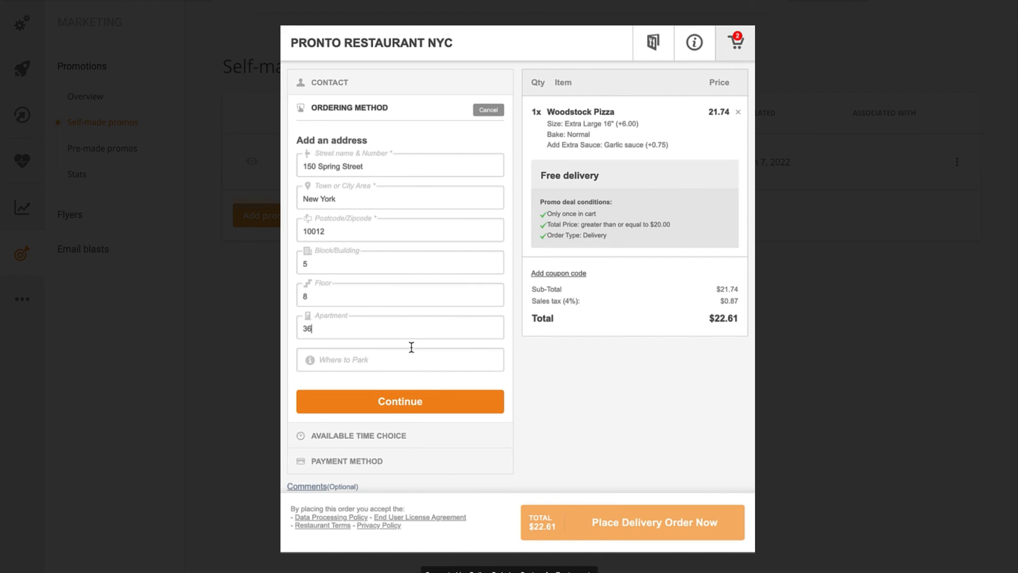
{"action": "left_click", "coordinate": [435, 397]}
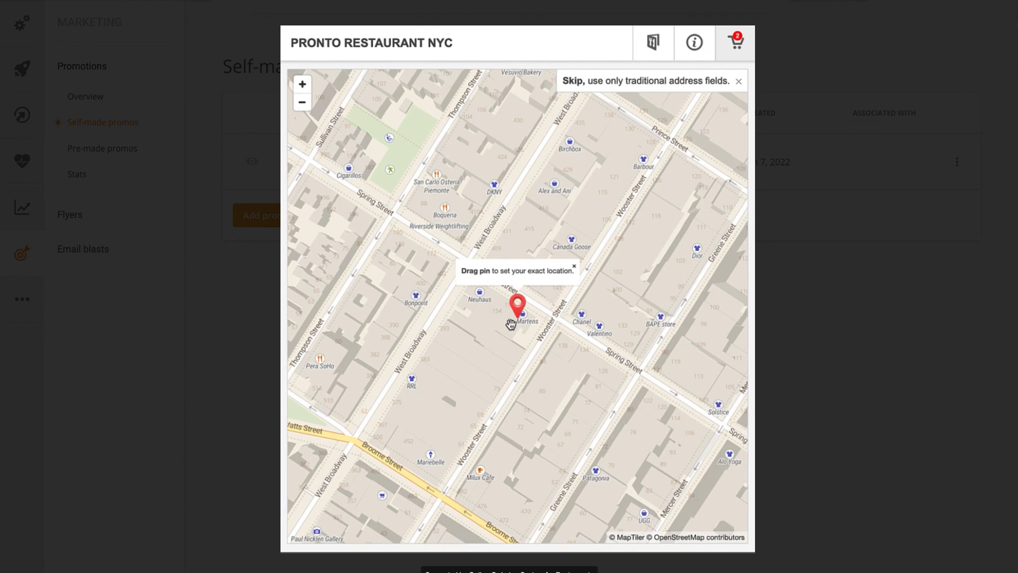
Zoom in around the map pin and accept it as the delivery location.
{"action": "scroll", "coordinate": [524, 308], "scroll_direction": "up", "scroll_amount": 1}
{"action": "scroll", "coordinate": [524, 308], "scroll_direction": "up", "scroll_amount": 2}
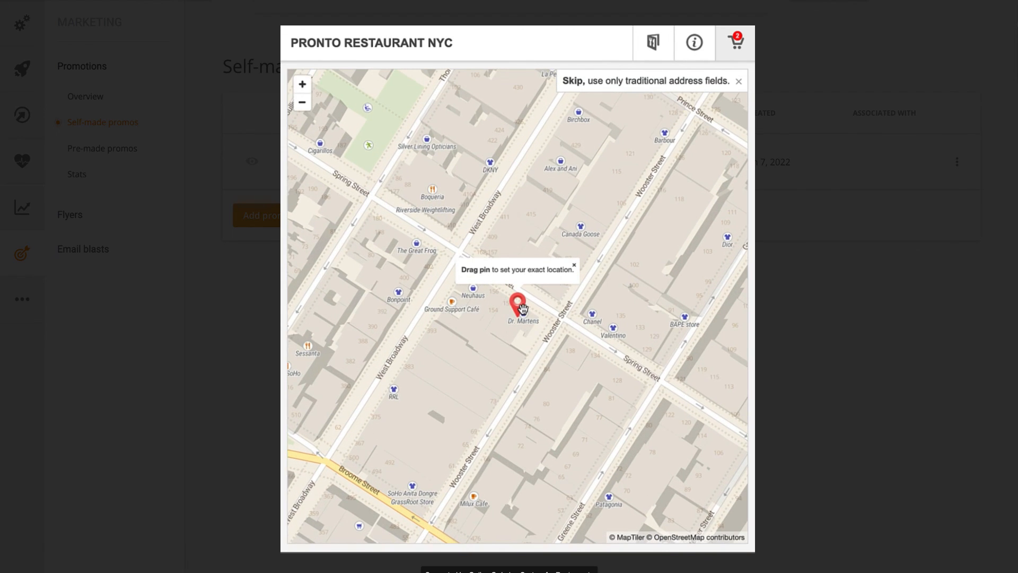
{"action": "scroll", "coordinate": [513, 313], "scroll_direction": "up", "scroll_amount": 1}
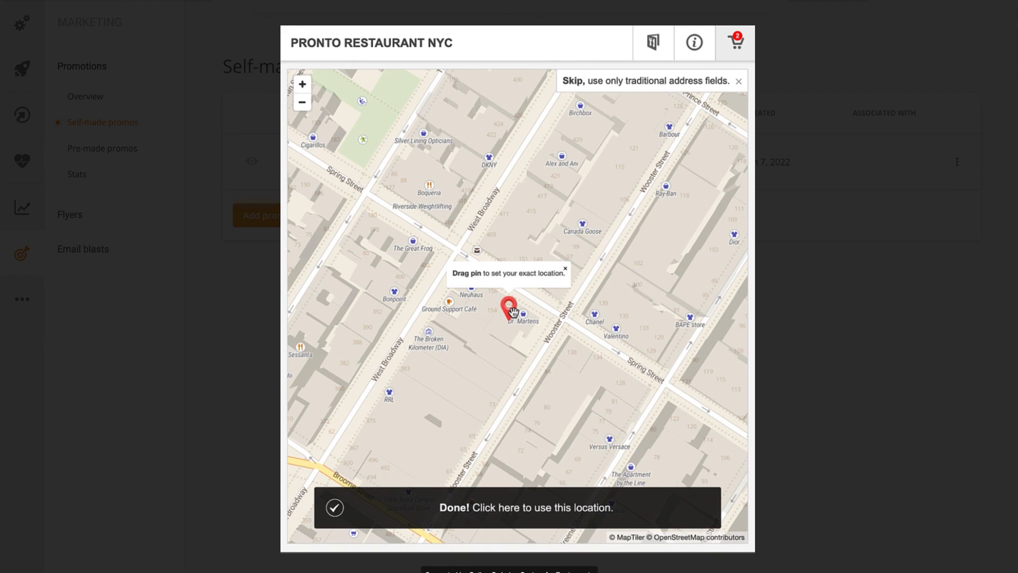
{"action": "left_click", "coordinate": [451, 510]}
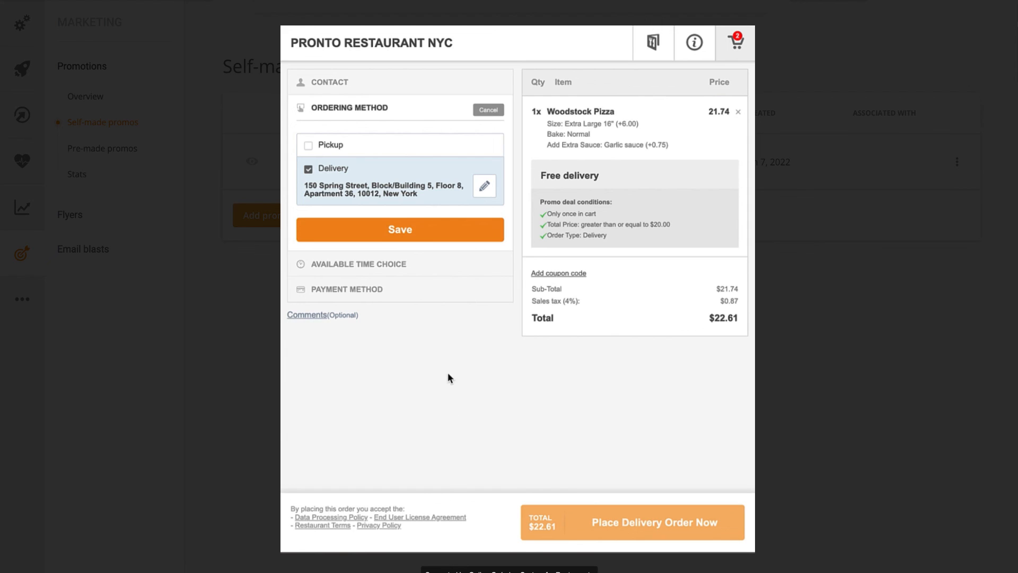
Save Delivery as the ordering method and Cash as payment, then place the $22.61 delivery order.
{"action": "left_click", "coordinate": [436, 233]}
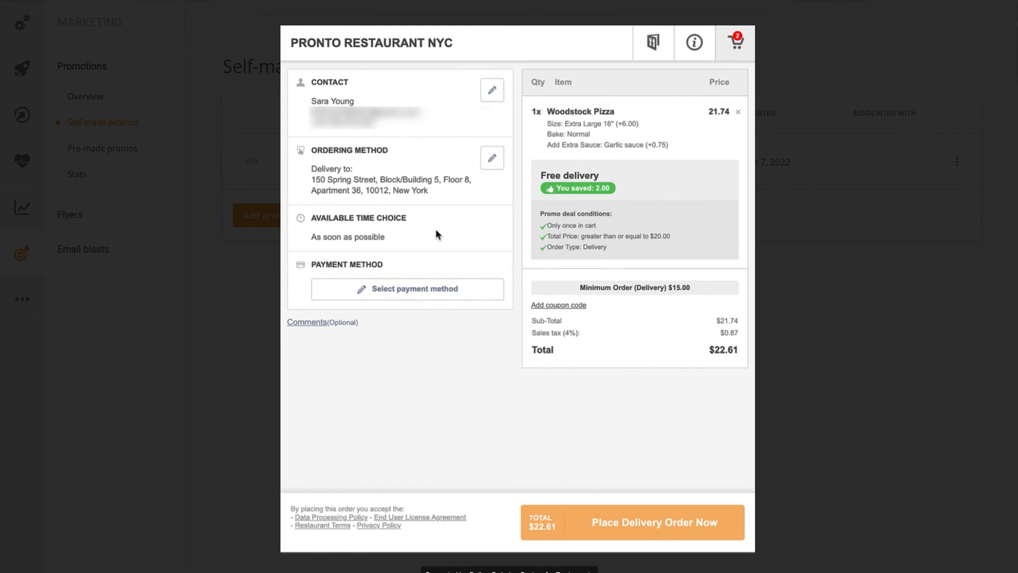
{"action": "left_click", "coordinate": [425, 290]}
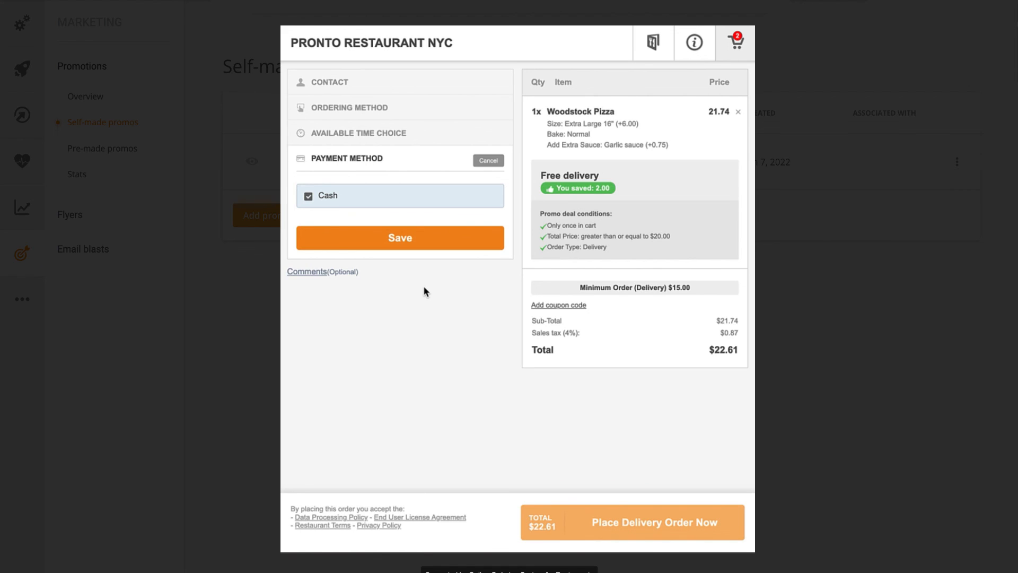
{"action": "left_click", "coordinate": [416, 242]}
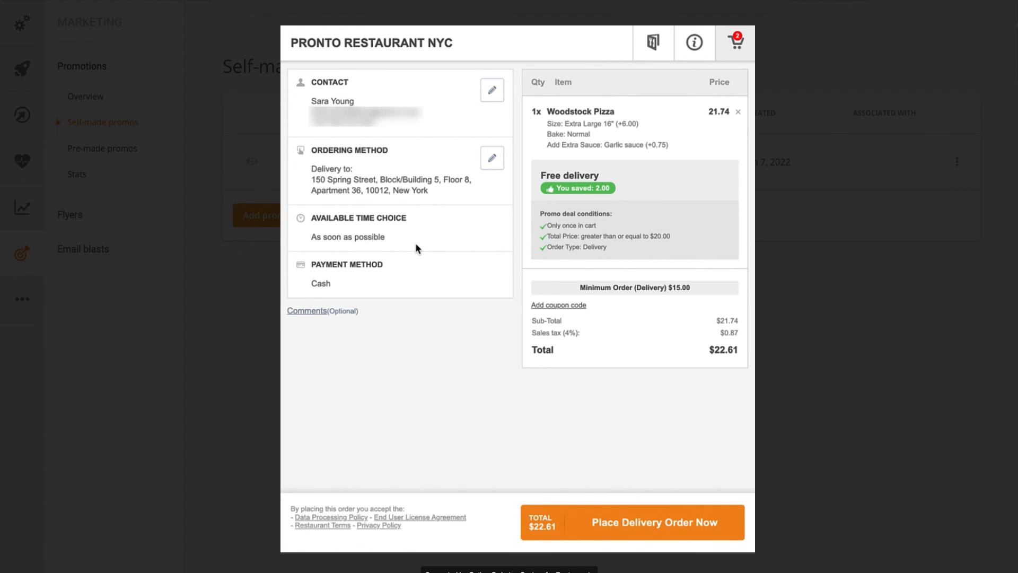
{"action": "left_click", "coordinate": [659, 517]}
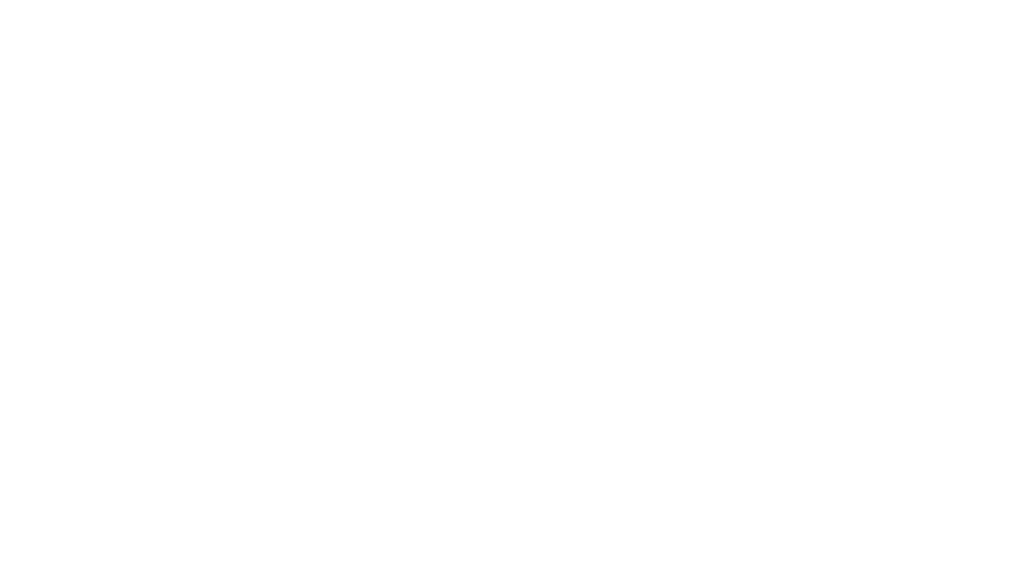